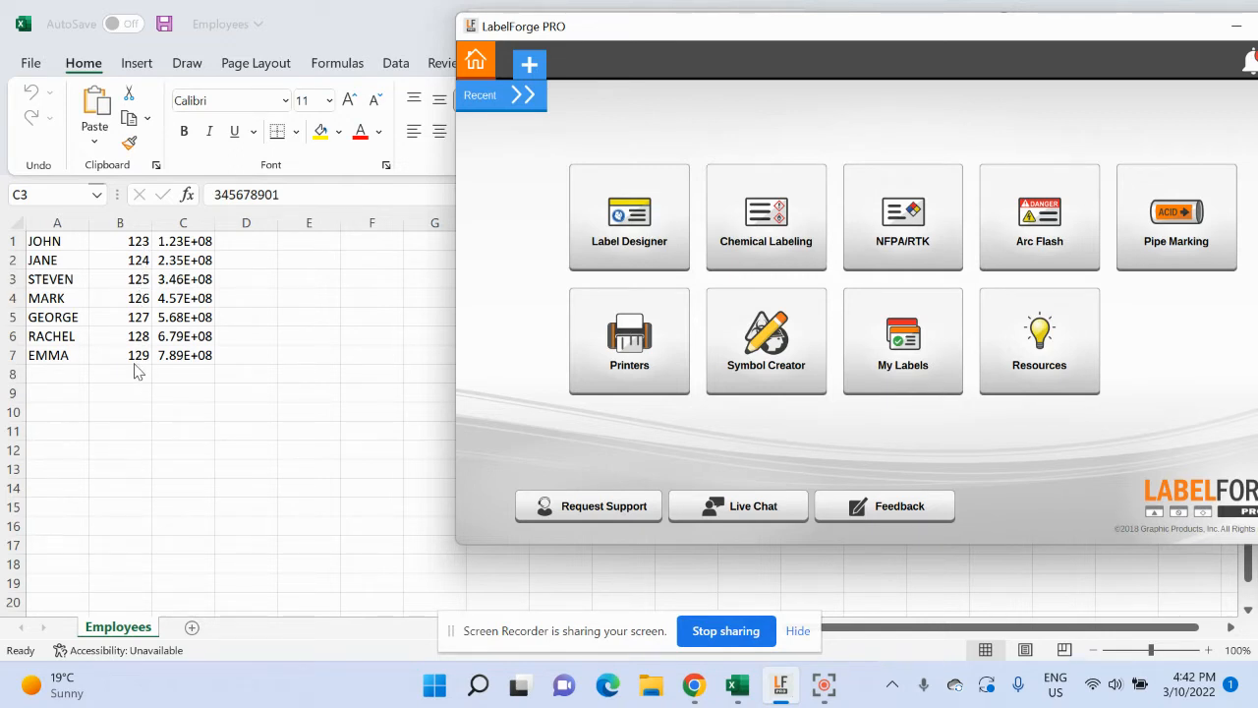
Step: Inspect the full values of the third-column entries in the Employees spreadsheet
{"action": "left_click", "coordinate": [171, 242]}
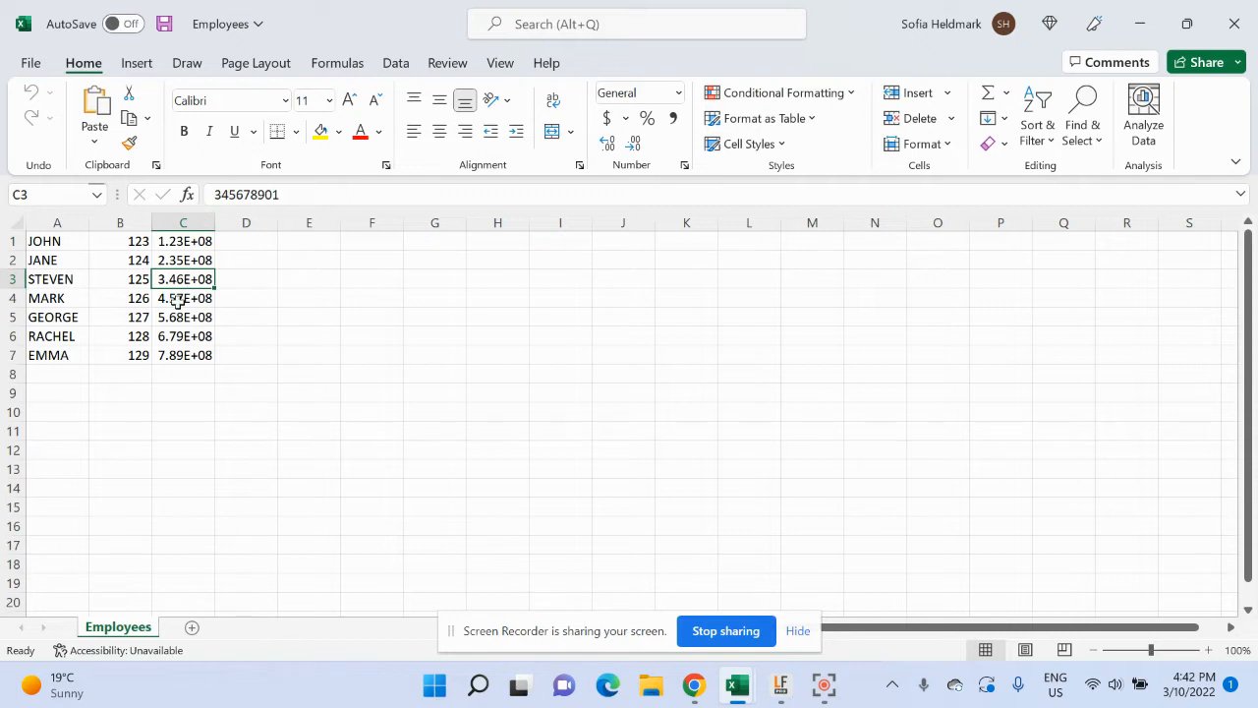
{"action": "left_click", "coordinate": [187, 258]}
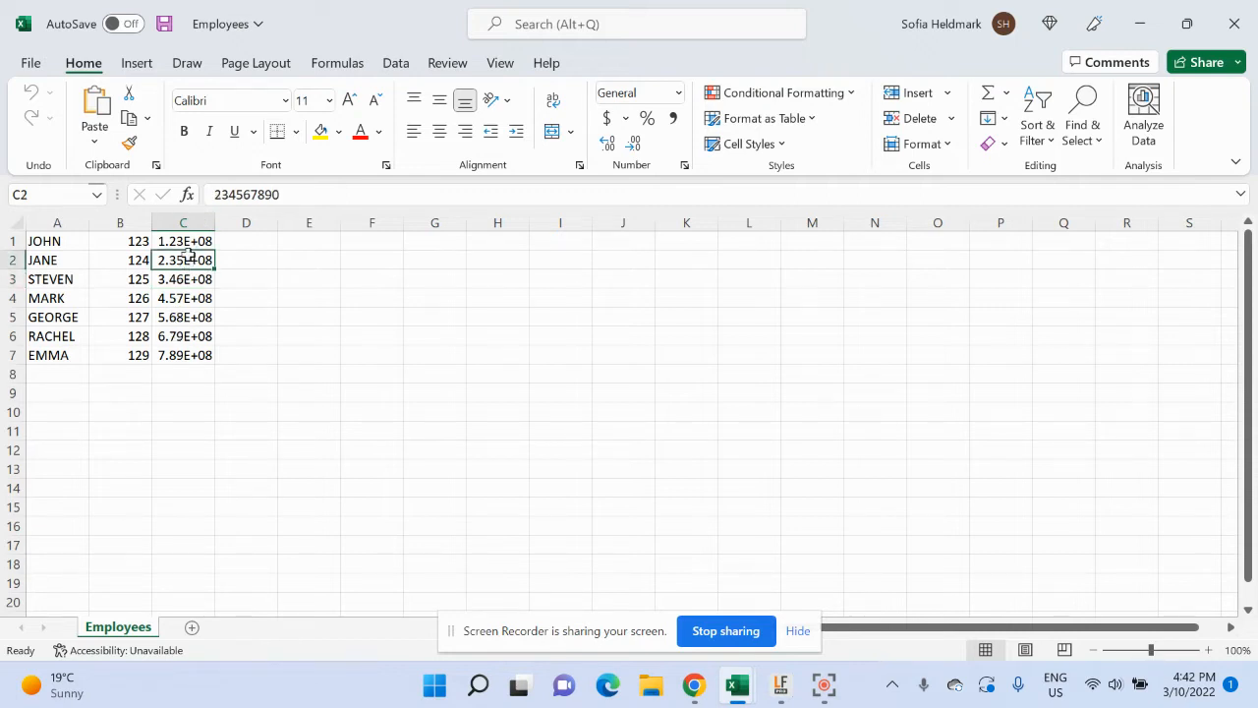
{"action": "left_click", "coordinate": [190, 246]}
{"action": "left_click", "coordinate": [187, 296]}
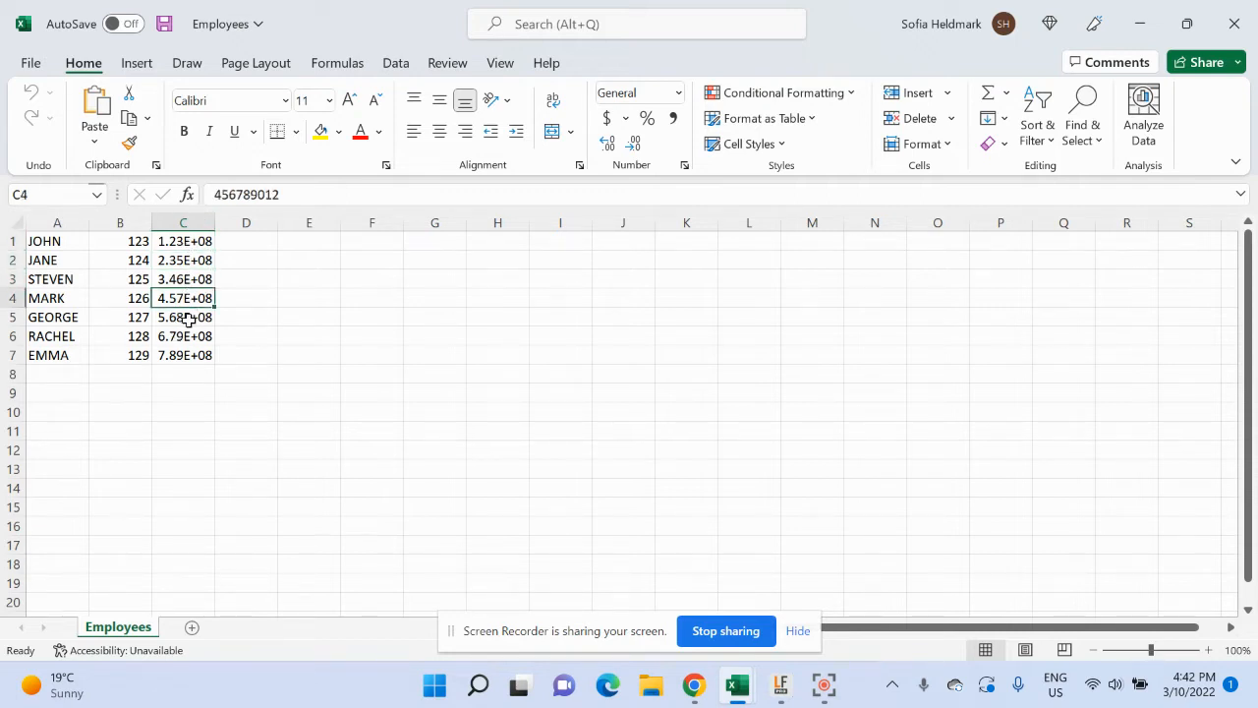
{"action": "left_click", "coordinate": [189, 317]}
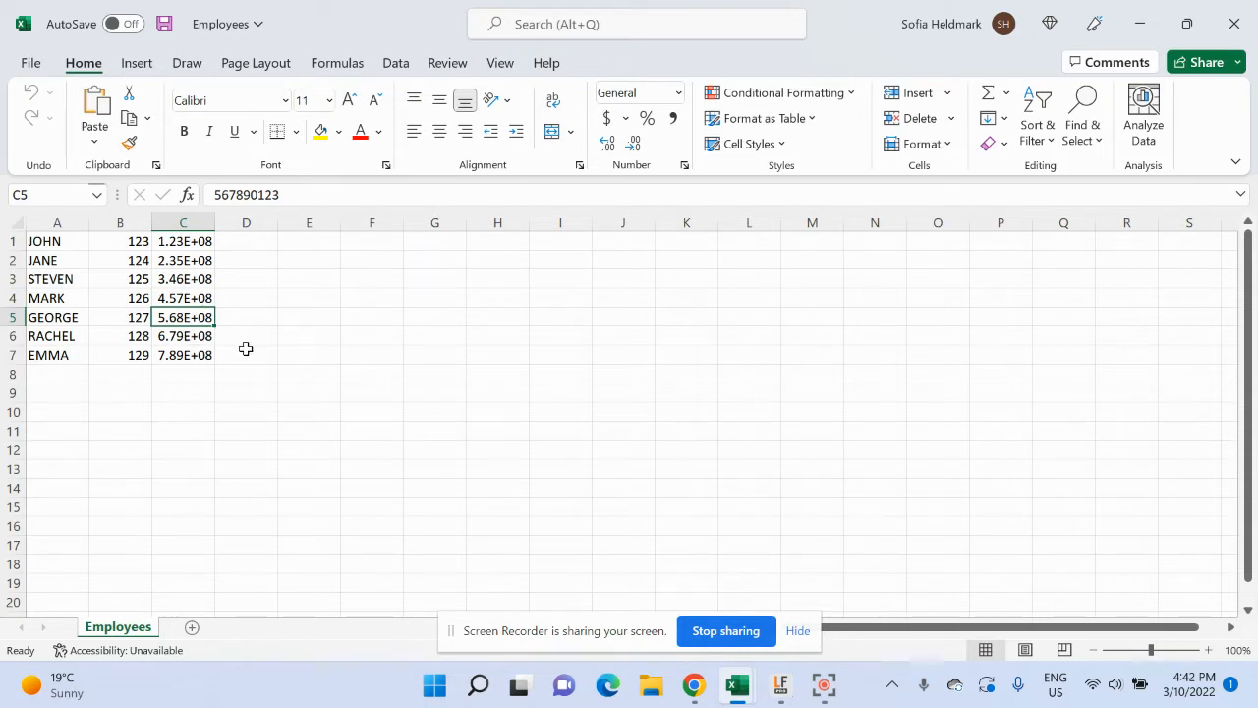
Step: Switch to LabelForge PRO and create a blank 6.00 by 4.00 in label in Label Designer
{"action": "left_click", "coordinate": [780, 688]}
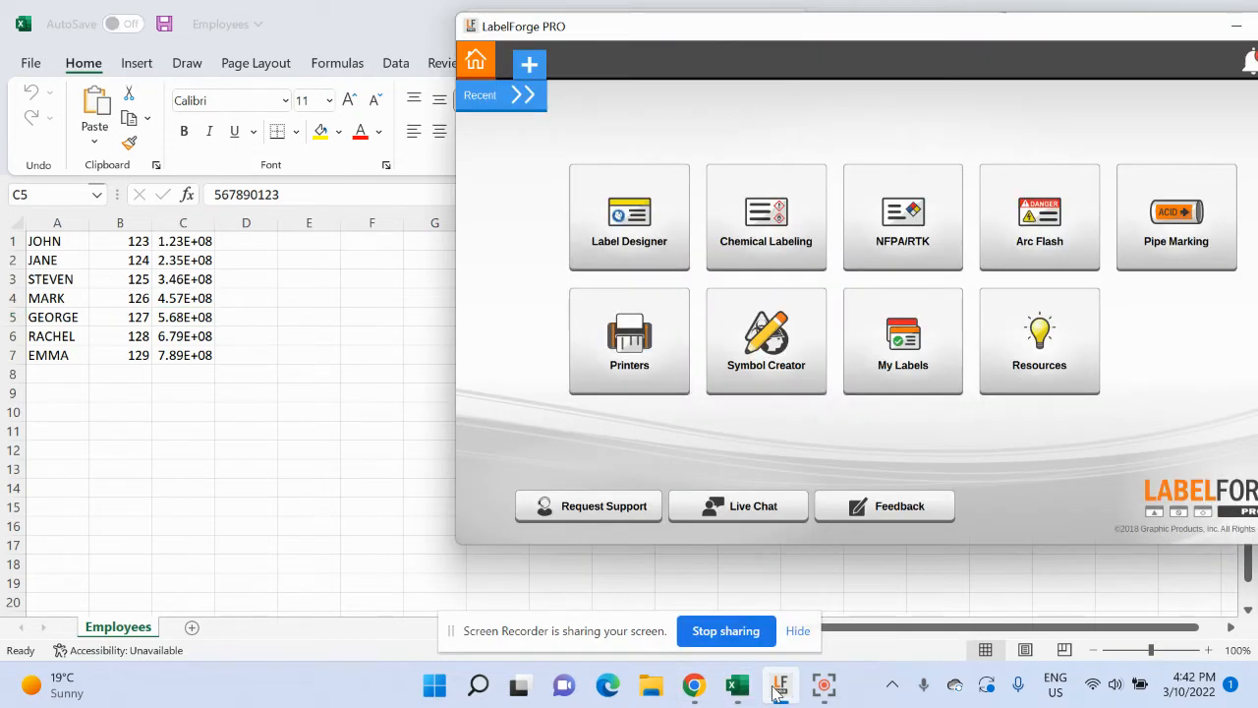
{"action": "left_click", "coordinate": [643, 249]}
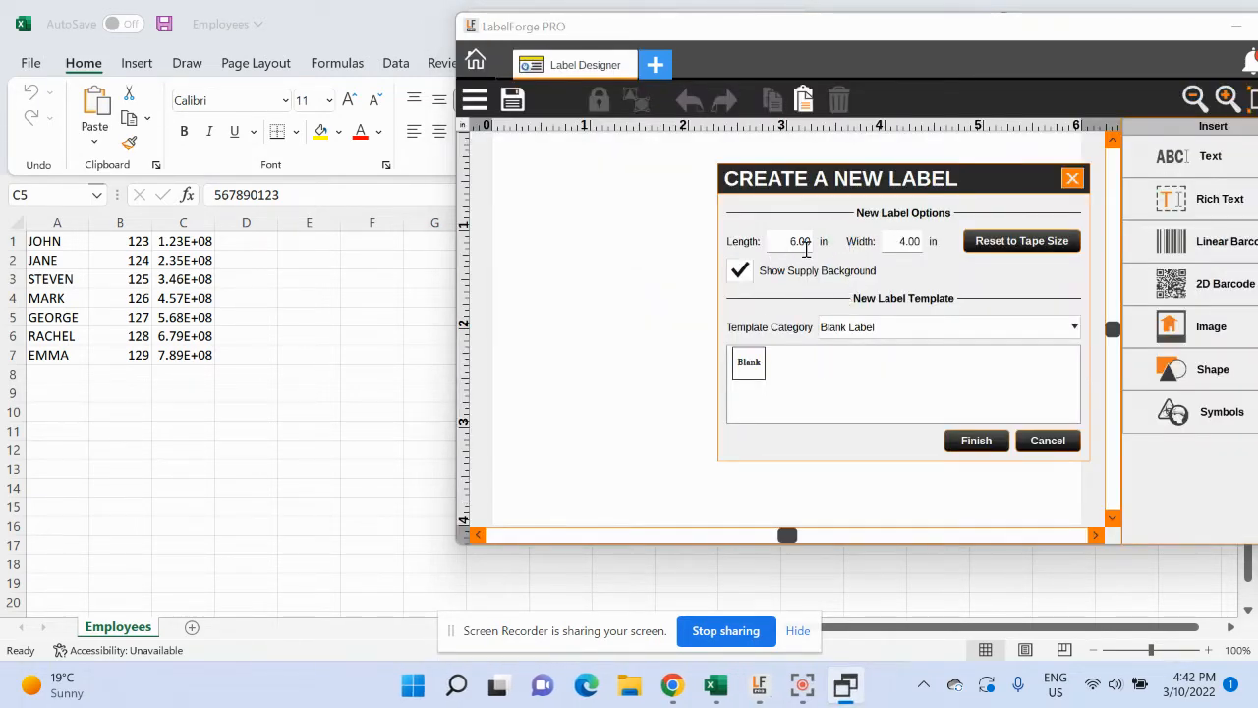
{"action": "left_click", "coordinate": [976, 442]}
{"action": "left_click", "coordinate": [976, 442]}
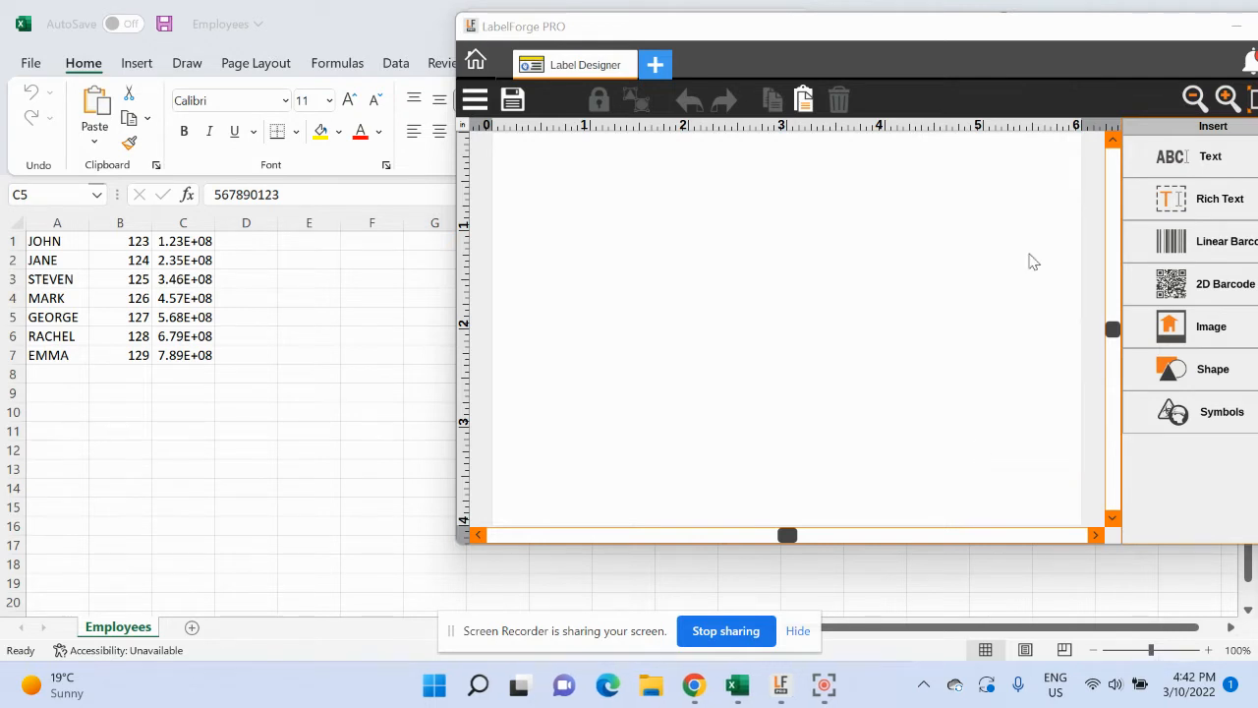
{"action": "left_click", "coordinate": [1194, 97]}
{"action": "left_click", "coordinate": [1194, 97]}
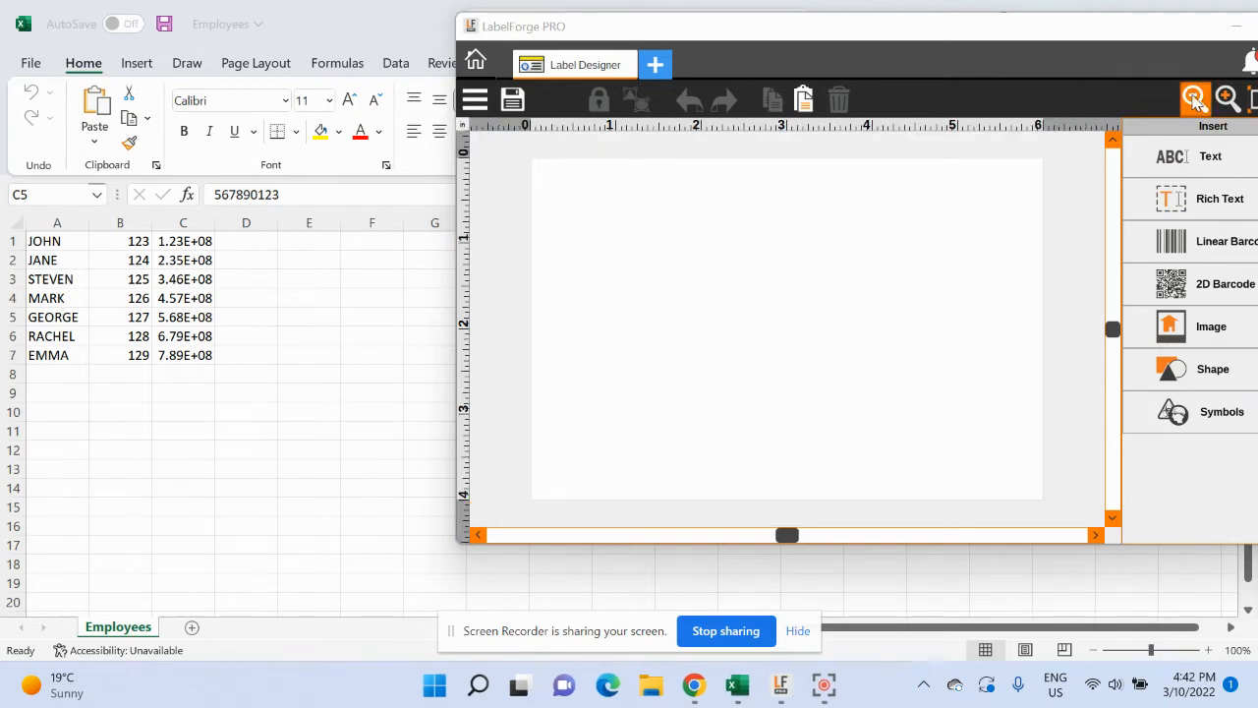
{"action": "left_click_drag", "start_coordinate": [1096, 36], "coordinate": [888, 42]}
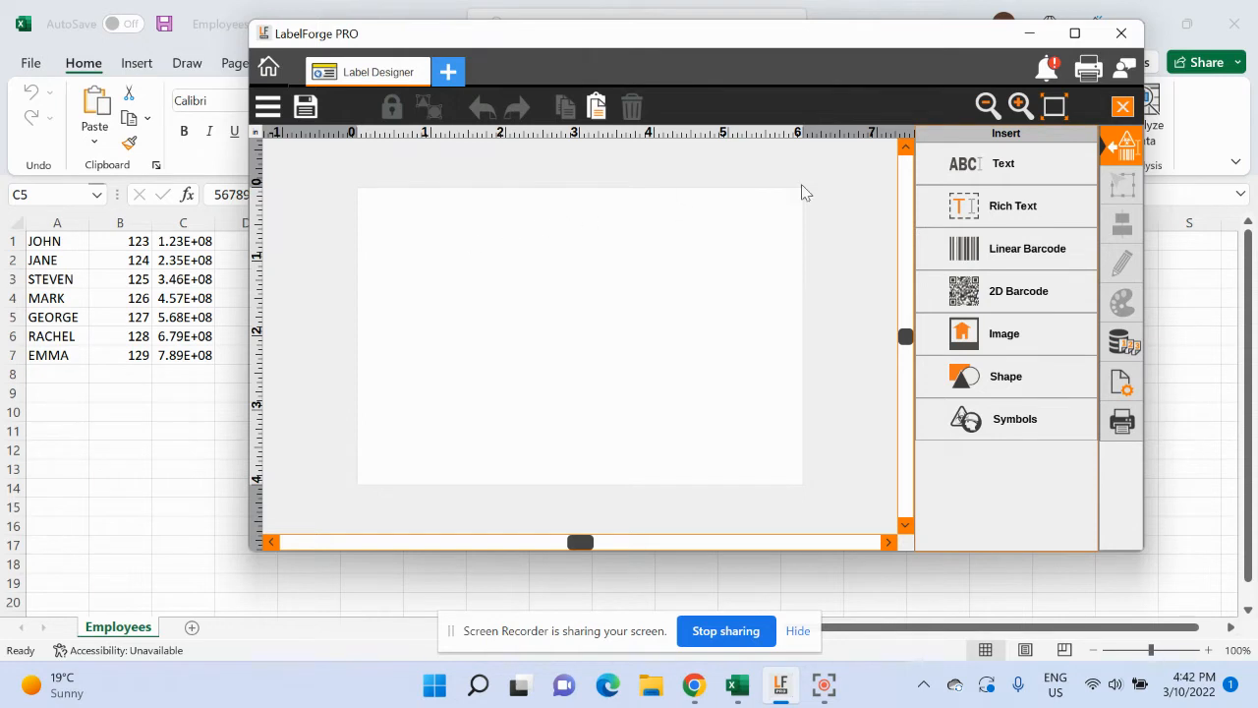
Step: Insert a text object on the label and center it horizontally and vertically
{"action": "left_click", "coordinate": [1006, 167]}
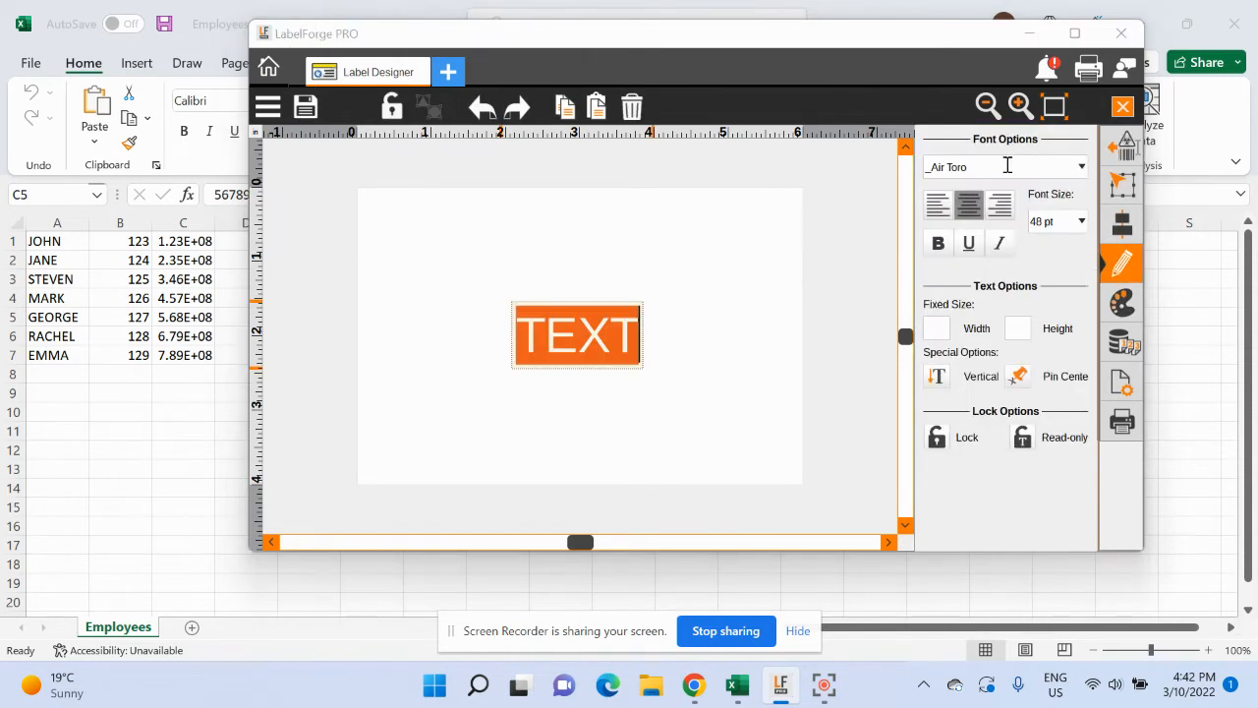
{"action": "left_click", "coordinate": [576, 418]}
{"action": "left_click", "coordinate": [591, 360]}
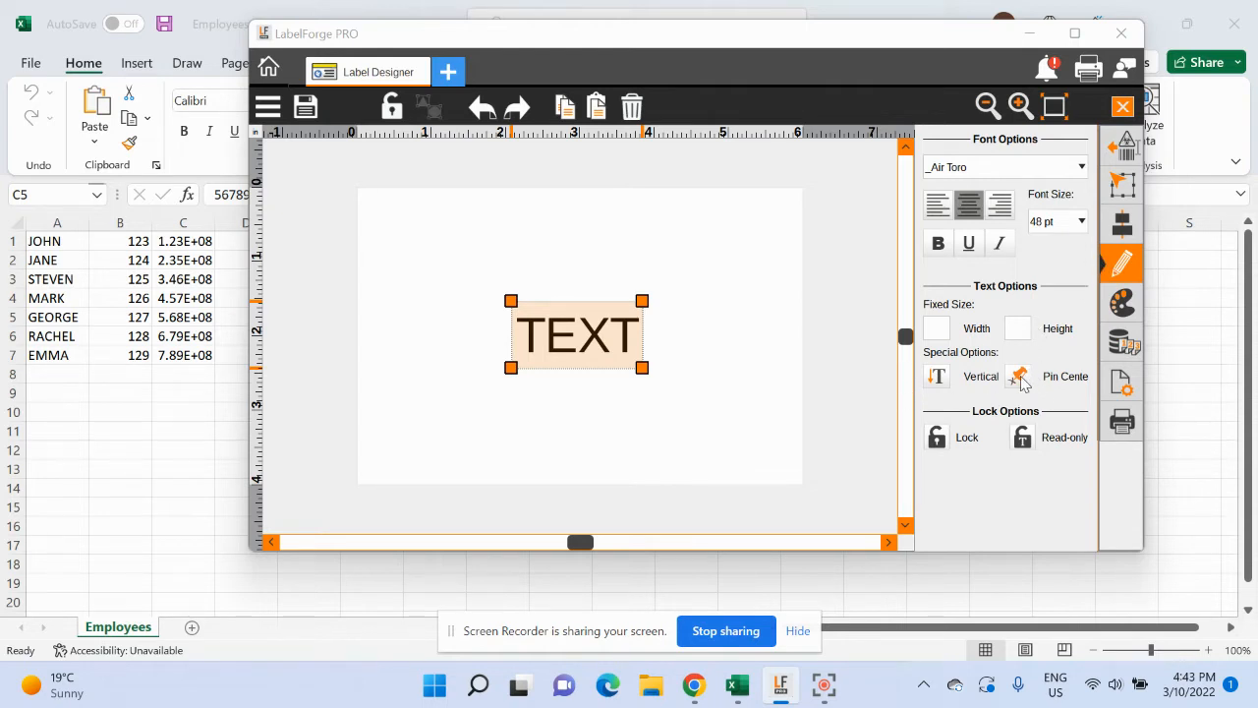
{"action": "left_click", "coordinate": [1121, 225]}
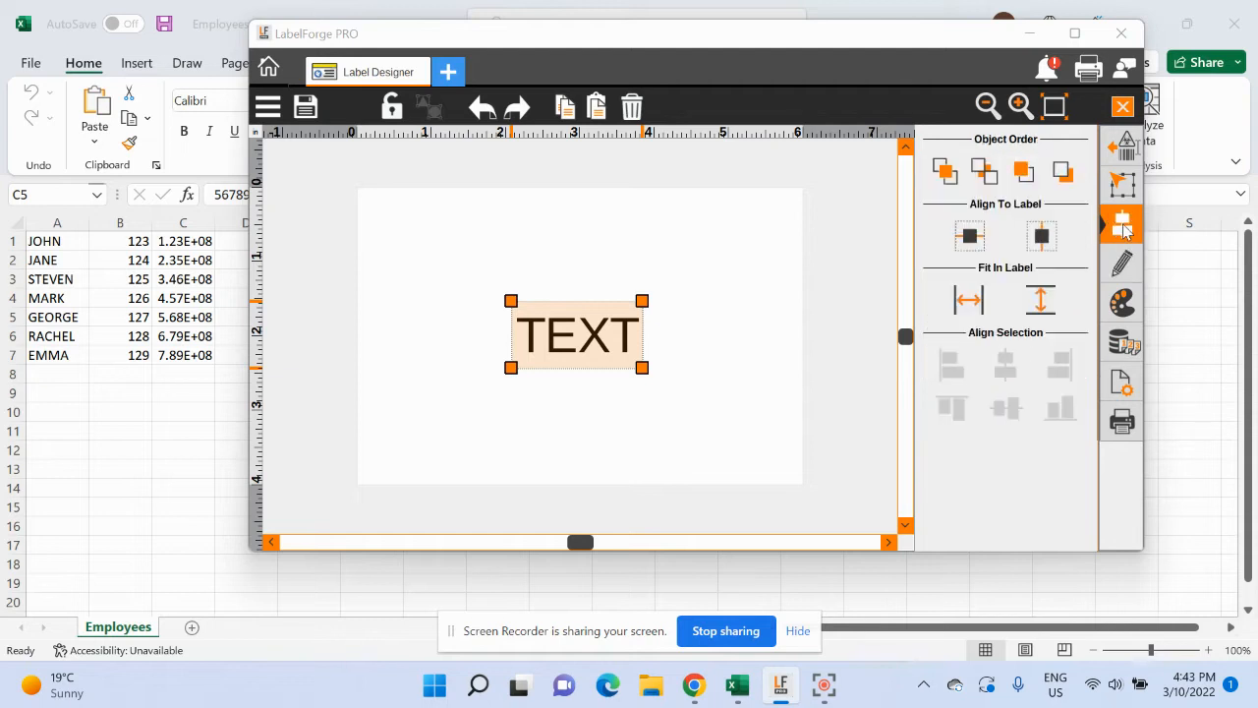
{"action": "left_click", "coordinate": [971, 236]}
{"action": "left_click", "coordinate": [1042, 236]}
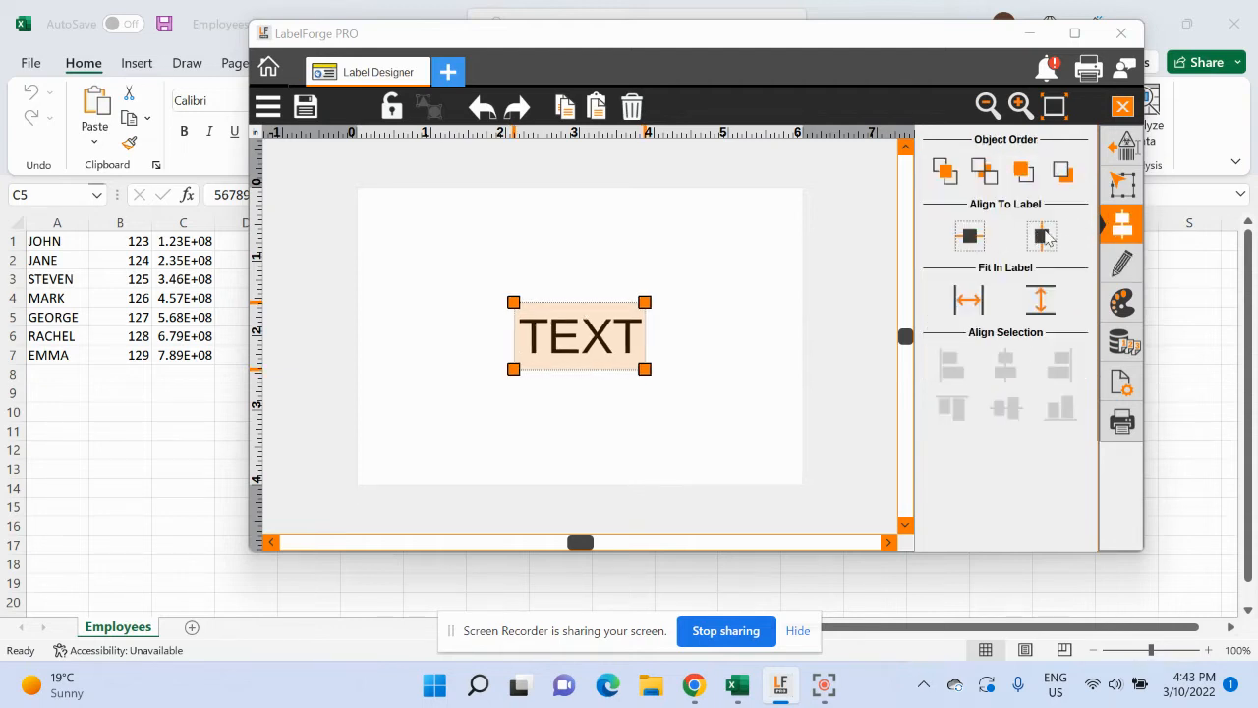
Step: Move the text object up into the label's upper half and turn on its Pin Center option
{"action": "left_click", "coordinate": [617, 401]}
{"action": "left_click", "coordinate": [594, 342]}
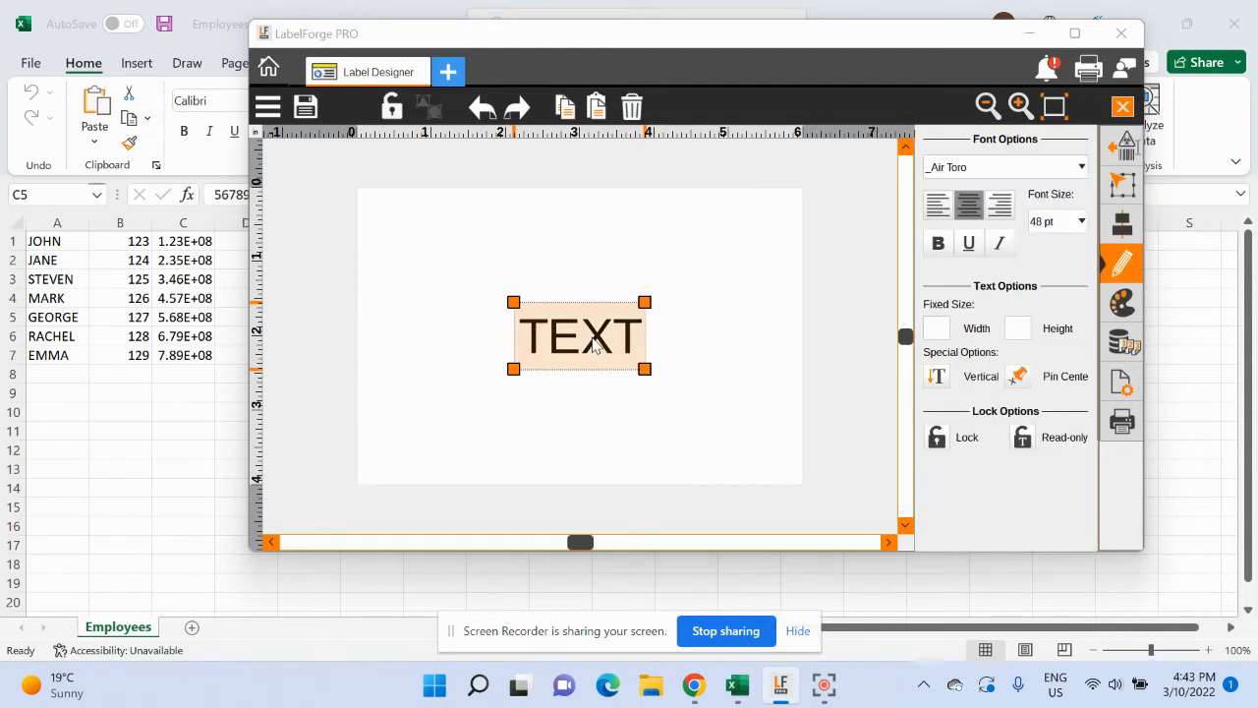
{"action": "key", "text": "Up"}
{"action": "key", "text": "Up"}
{"action": "key", "text": "Up"}
{"action": "key", "text": "Up"}
{"action": "key", "text": "Up"}
{"action": "key", "text": "Up"}
{"action": "key", "text": "Up"}
{"action": "key", "text": "Up"}
{"action": "key", "text": "Up"}
{"action": "key", "text": "Up"}
{"action": "key", "text": "Up"}
{"action": "key", "text": "Up"}
{"action": "key", "text": "Up"}
{"action": "key", "text": "Up"}
{"action": "key", "text": "Up"}
{"action": "key", "text": "Up"}
{"action": "key", "text": "Up"}
{"action": "key", "text": "Up"}
{"action": "key", "text": "Up"}
{"action": "key", "text": "Up"}
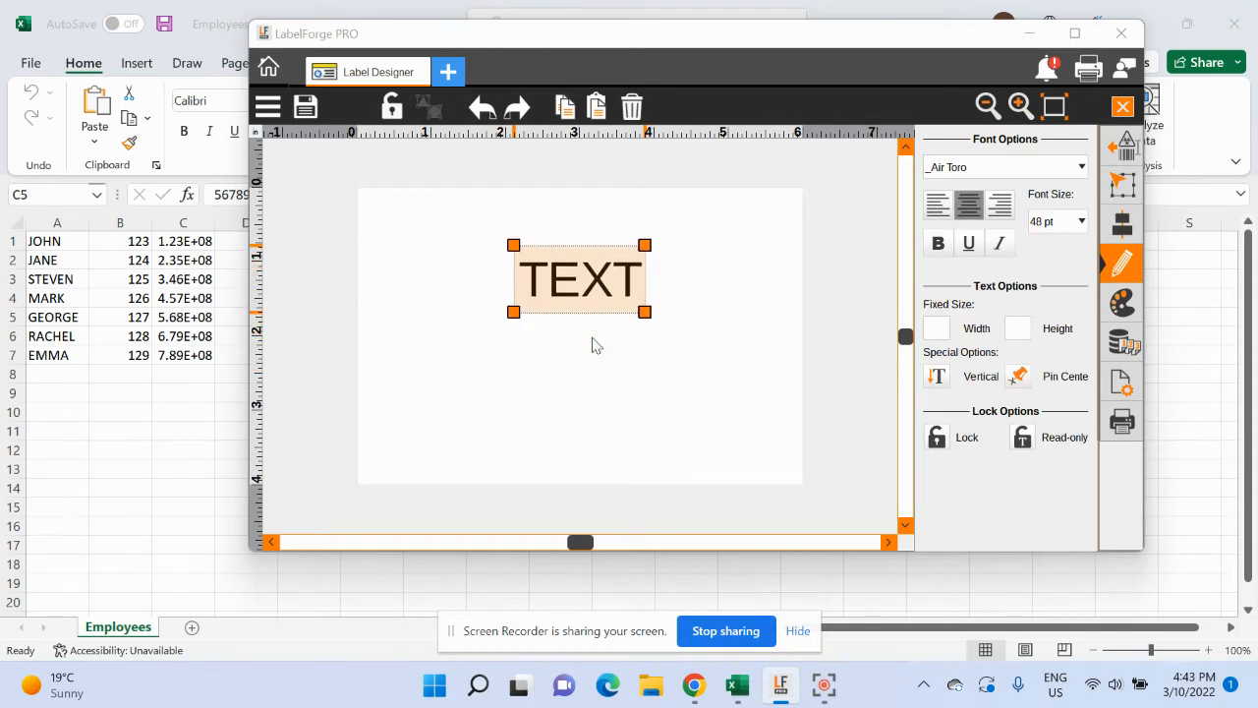
{"action": "key", "text": "Up"}
{"action": "key", "text": "Up"}
{"action": "key", "text": "Up"}
{"action": "key", "text": "Up"}
{"action": "key", "text": "Up"}
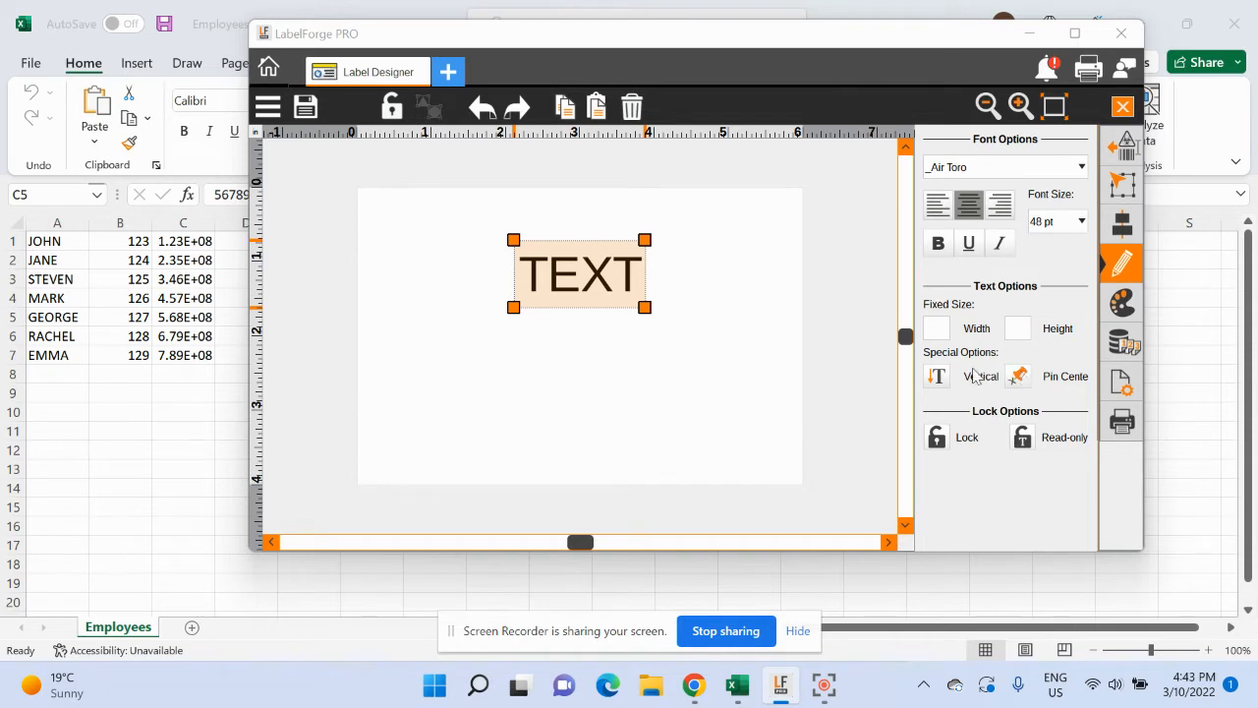
{"action": "left_click", "coordinate": [1015, 382]}
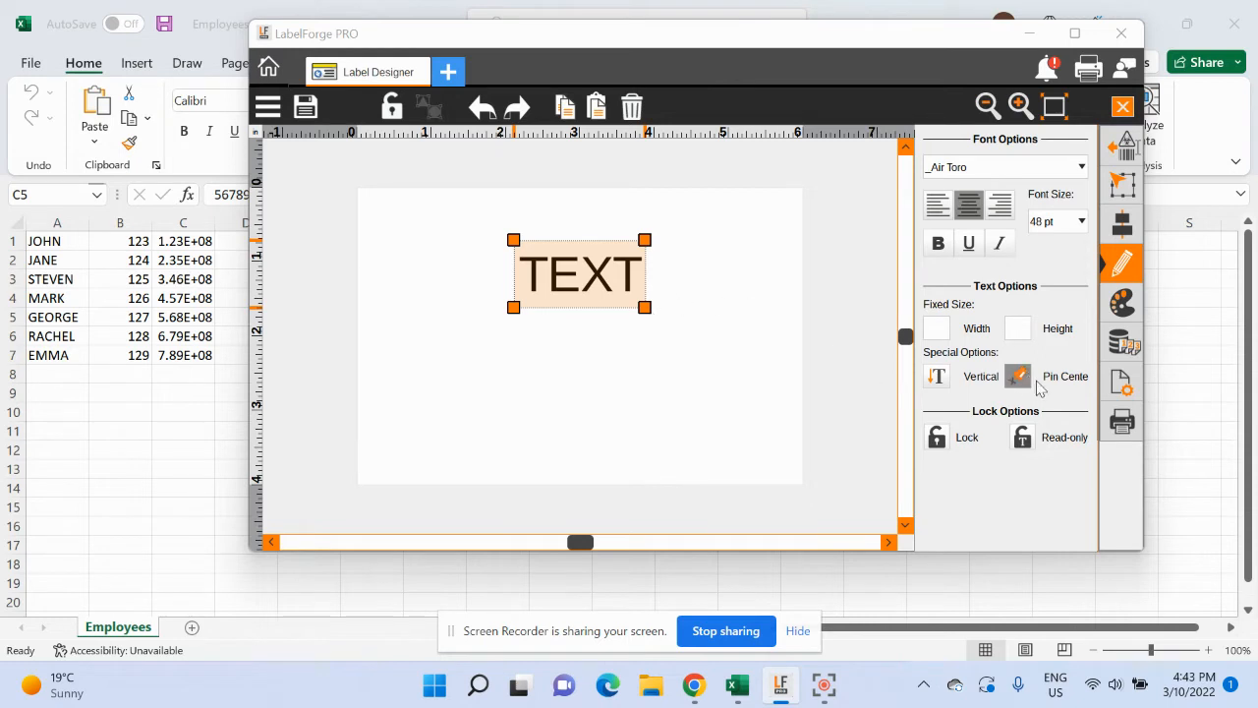
Step: Connect the text object to a new CSV data source from the Employees file on the Desktop, selecting only column 1
{"action": "left_click", "coordinate": [1126, 342]}
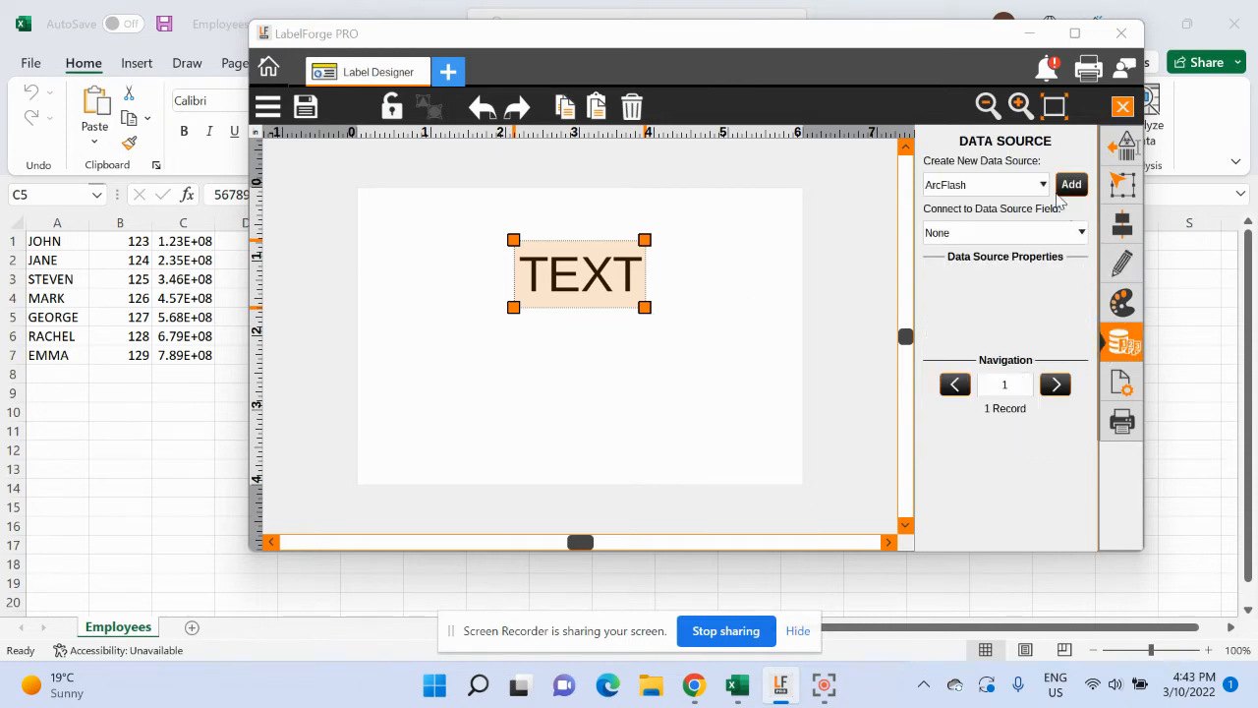
{"action": "left_click", "coordinate": [1043, 186]}
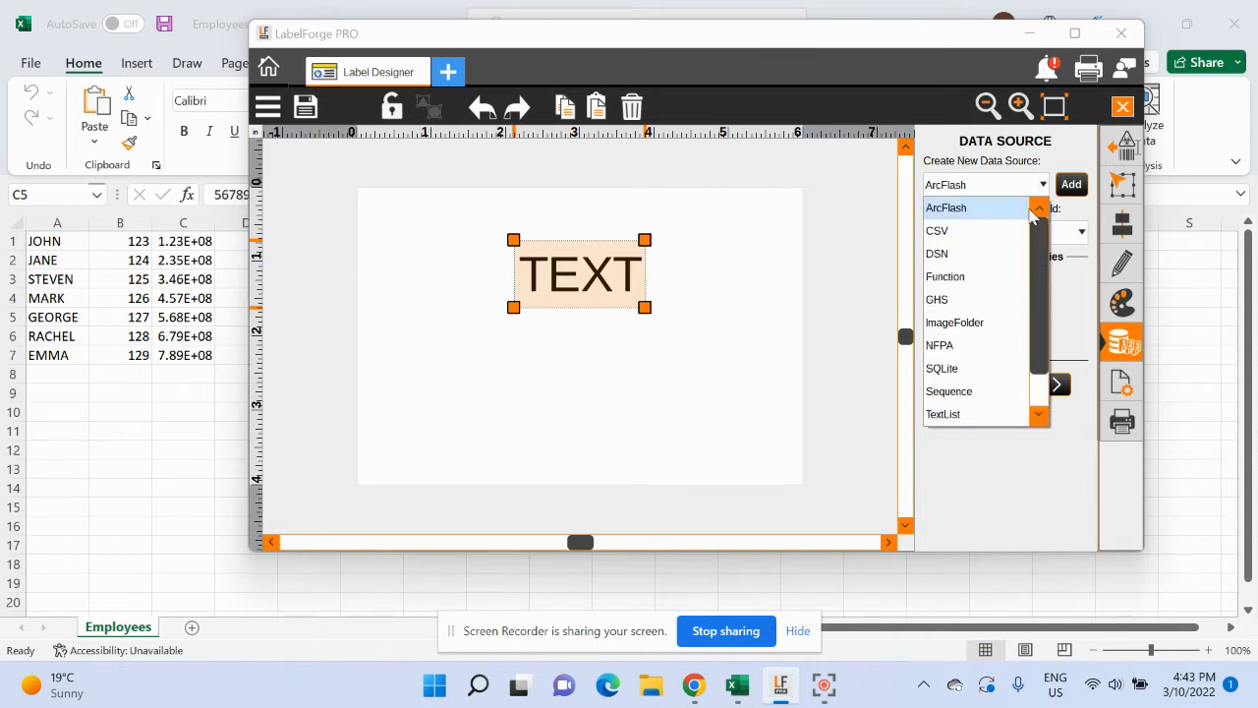
{"action": "left_click", "coordinate": [962, 231]}
{"action": "left_click", "coordinate": [1071, 185]}
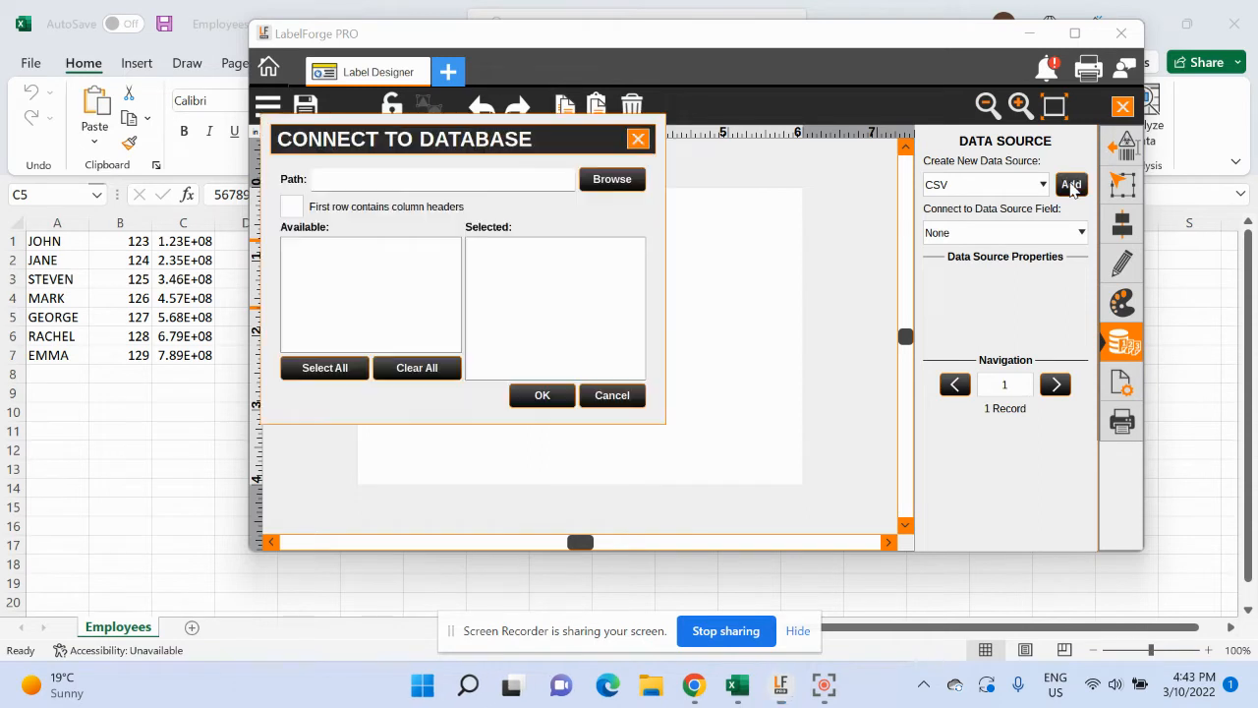
{"action": "left_click", "coordinate": [607, 181]}
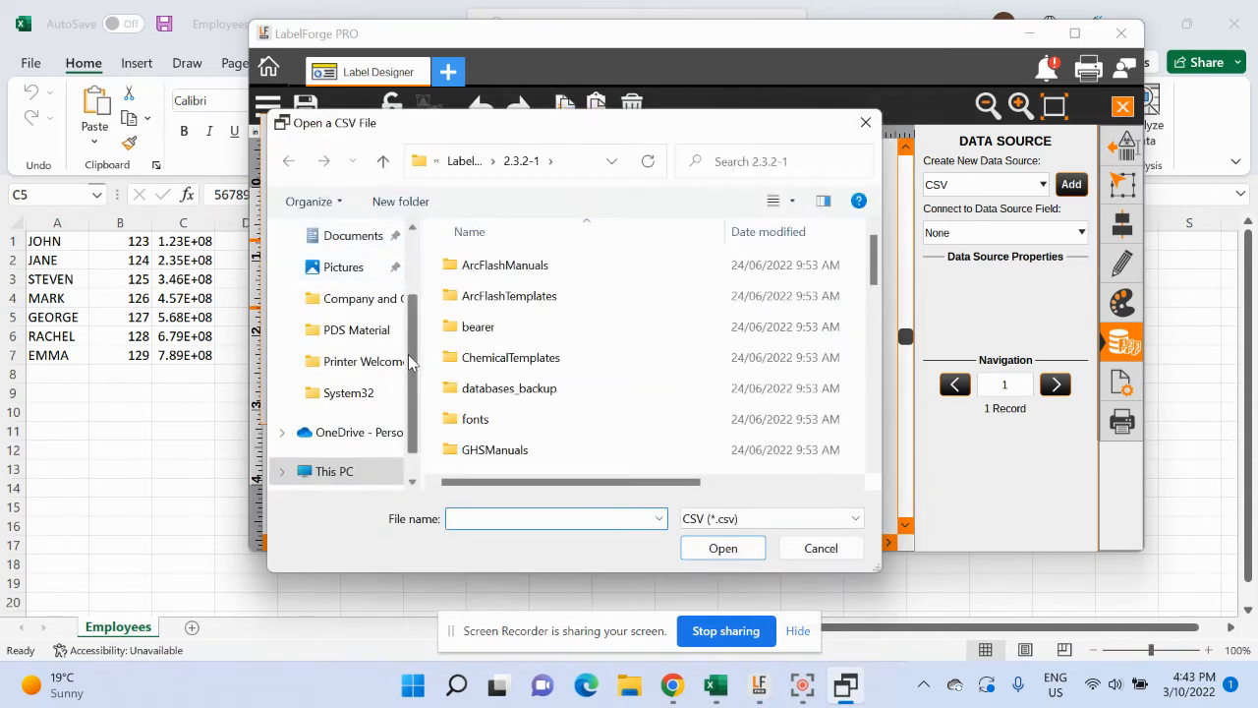
{"action": "scroll", "coordinate": [409, 316], "scroll_direction": "up", "scroll_amount": 3}
{"action": "left_click", "coordinate": [346, 275]}
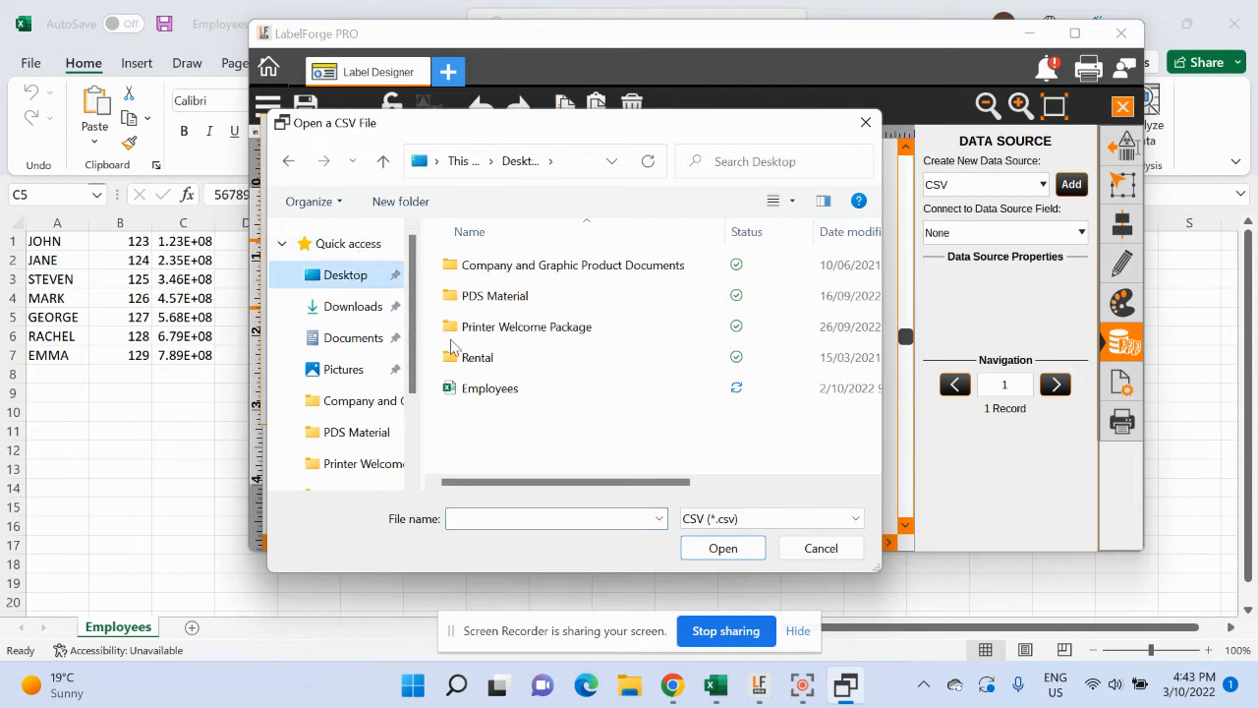
{"action": "left_click", "coordinate": [482, 389]}
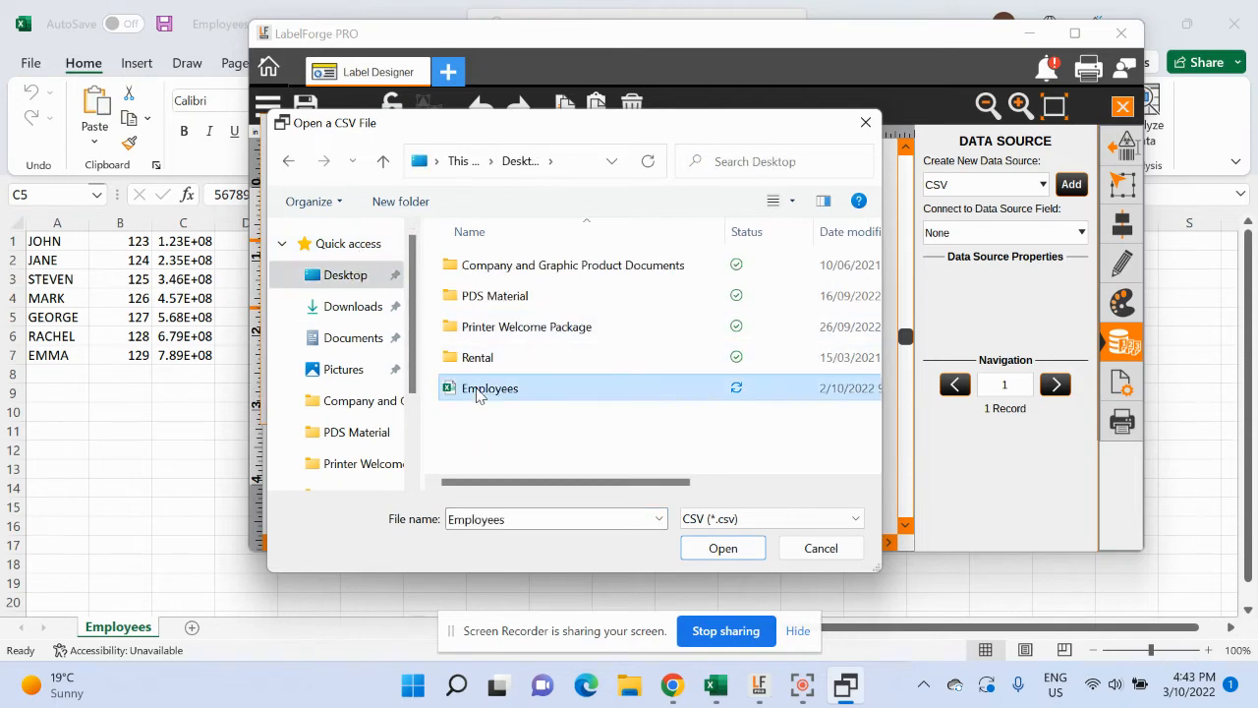
{"action": "left_click", "coordinate": [724, 549]}
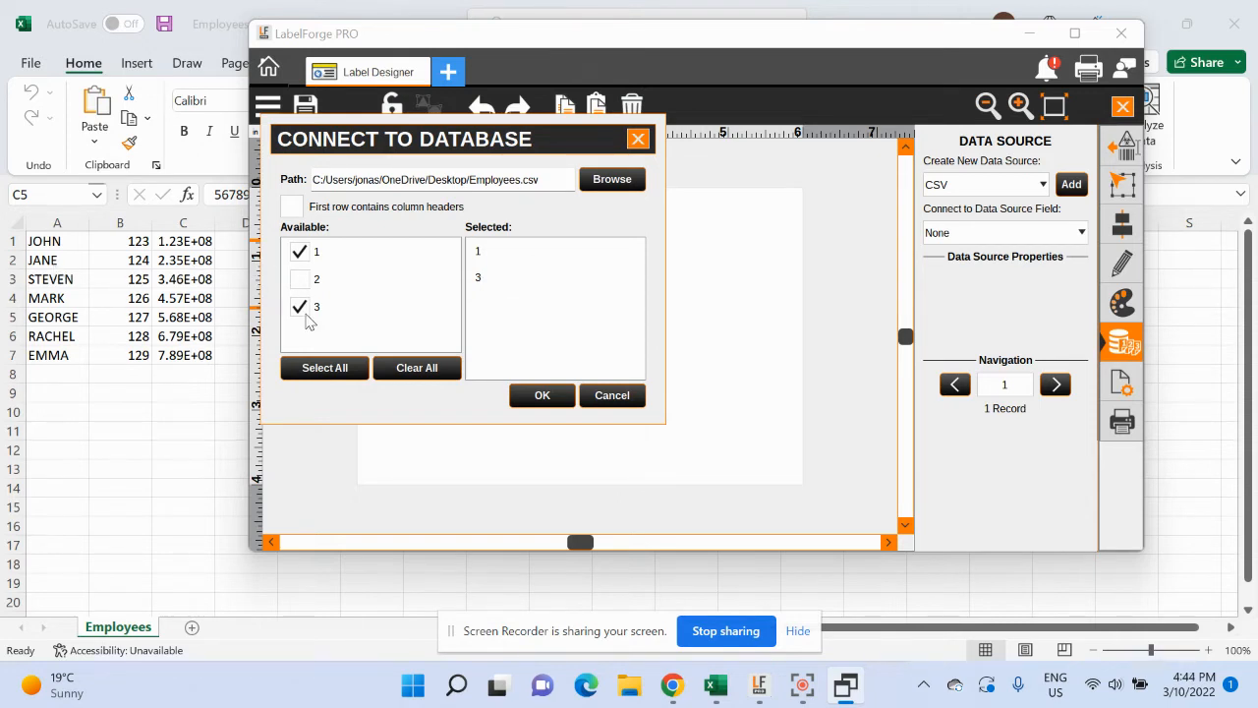
{"action": "left_click", "coordinate": [305, 313]}
{"action": "left_click", "coordinate": [536, 395]}
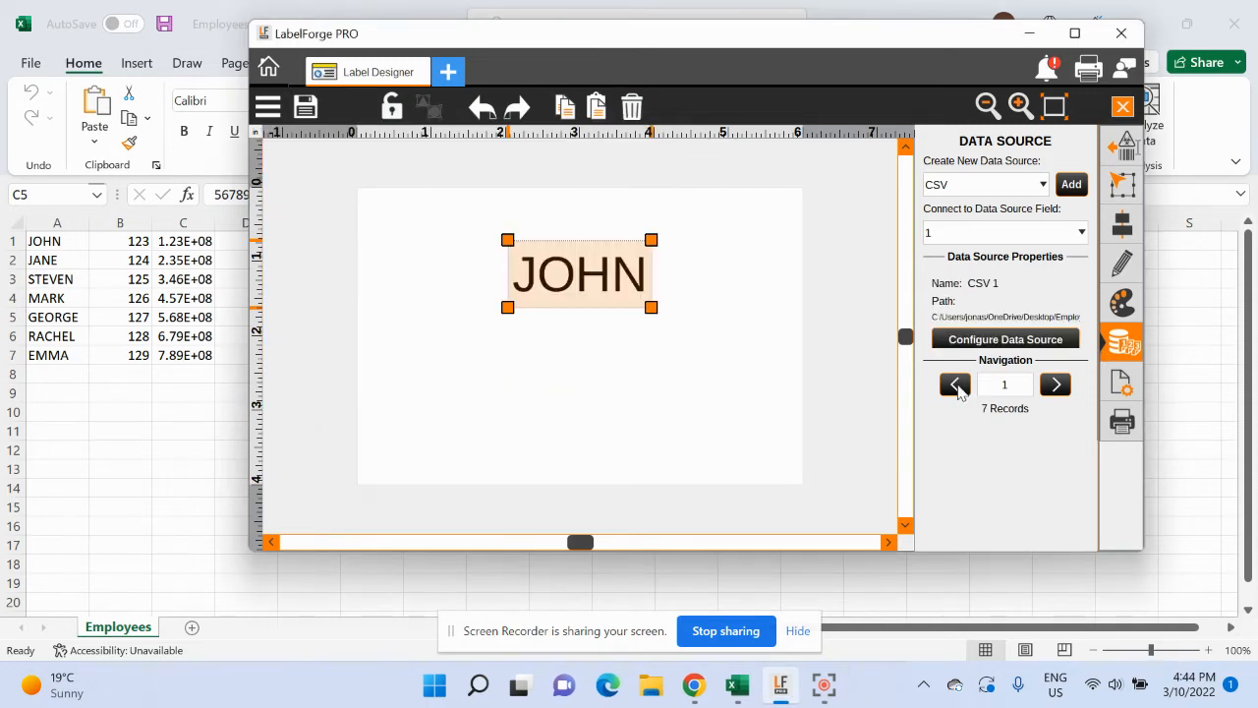
Step: Browse through the data source records on the label, ending on record 4
{"action": "left_click", "coordinate": [1056, 384]}
{"action": "left_click", "coordinate": [1055, 384]}
{"action": "left_click", "coordinate": [1056, 385]}
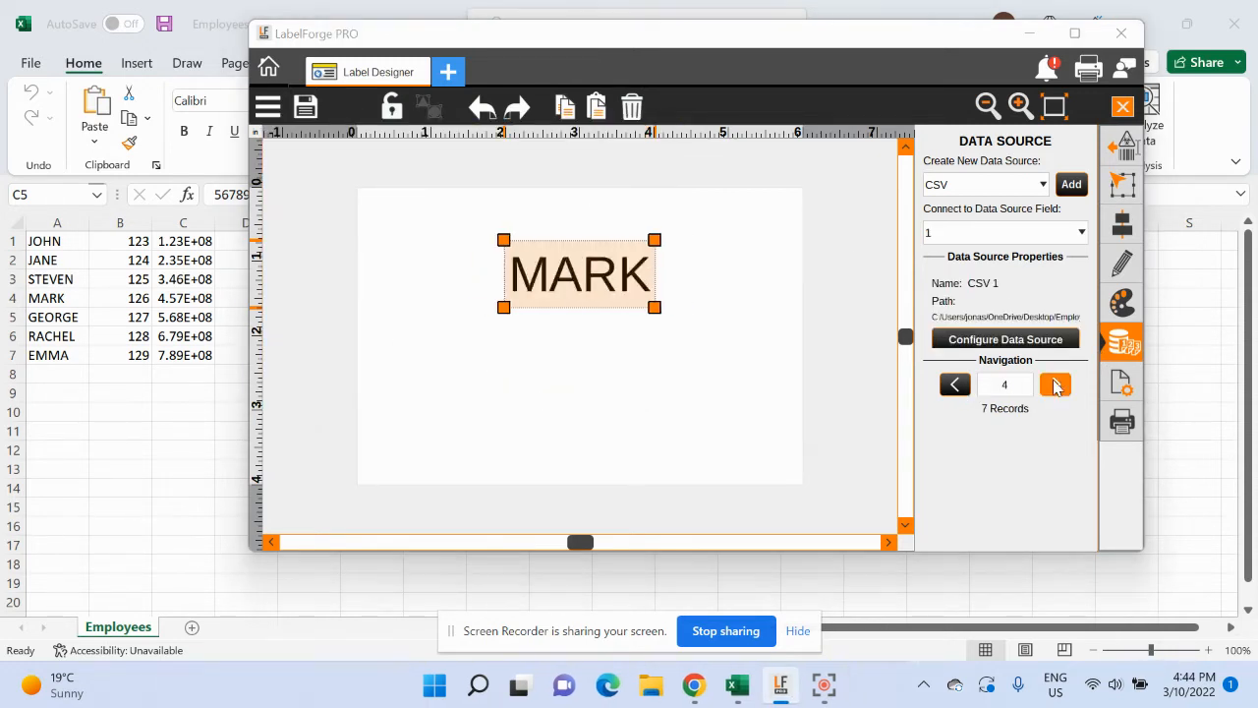
{"action": "left_click", "coordinate": [1056, 385]}
{"action": "left_click", "coordinate": [959, 389]}
Step: Insert a second text object below the name and select it as an object
{"action": "left_click", "coordinate": [1126, 155]}
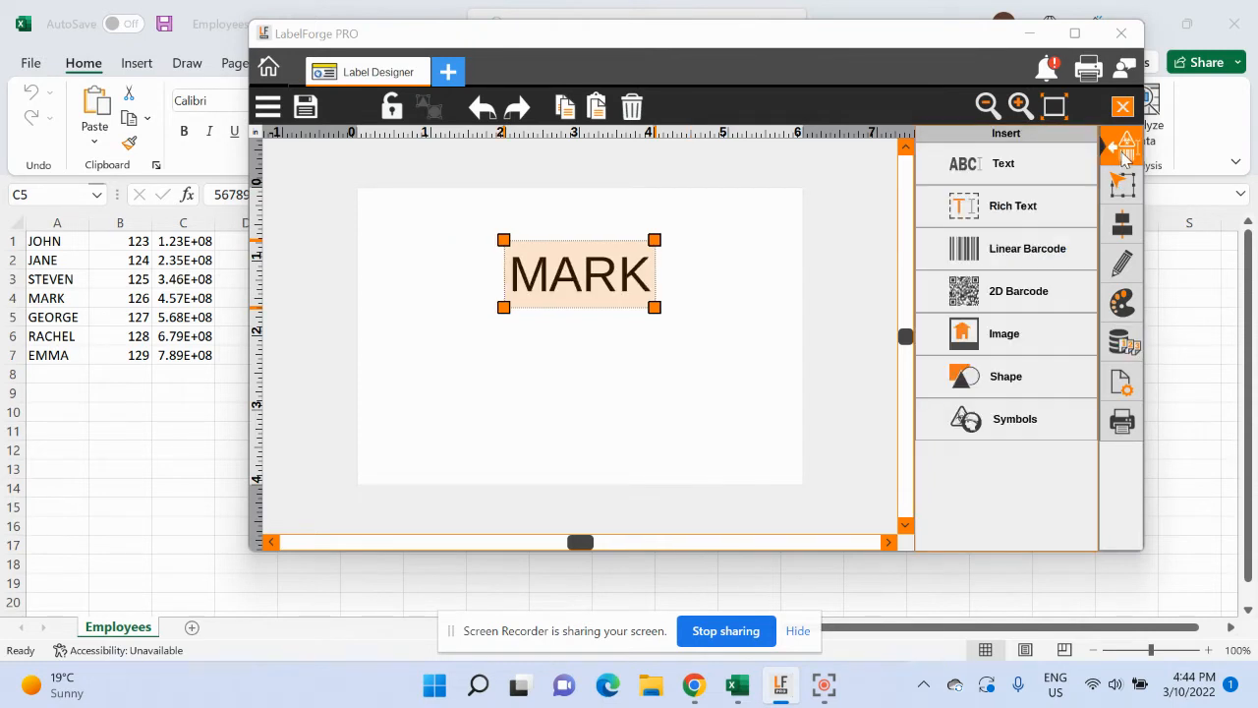
{"action": "left_click", "coordinate": [993, 169]}
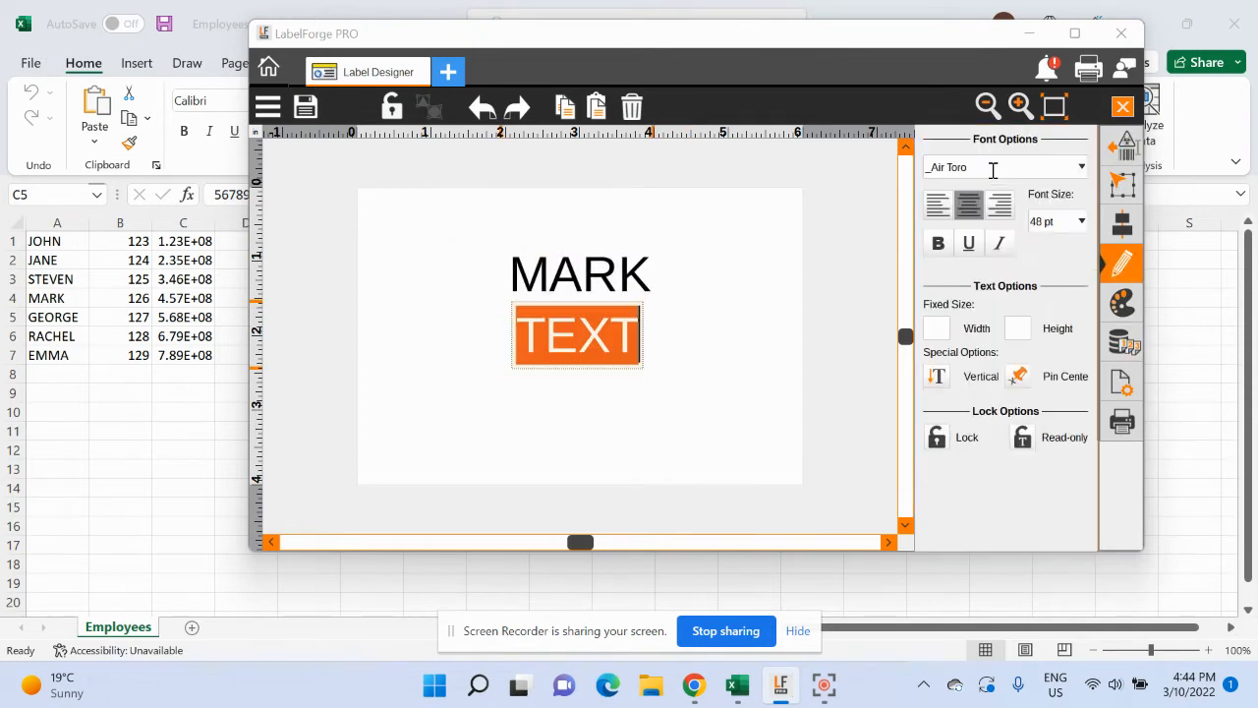
{"action": "left_click", "coordinate": [579, 356]}
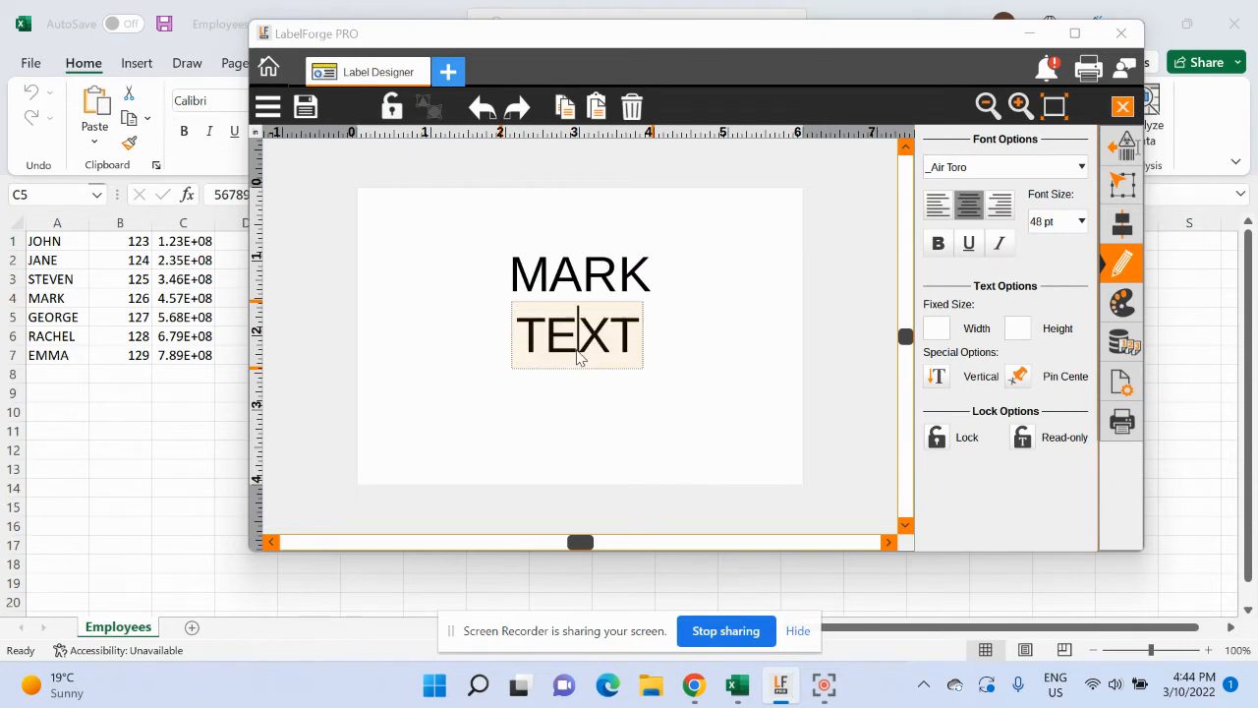
{"action": "left_click", "coordinate": [606, 414]}
{"action": "left_click", "coordinate": [601, 346]}
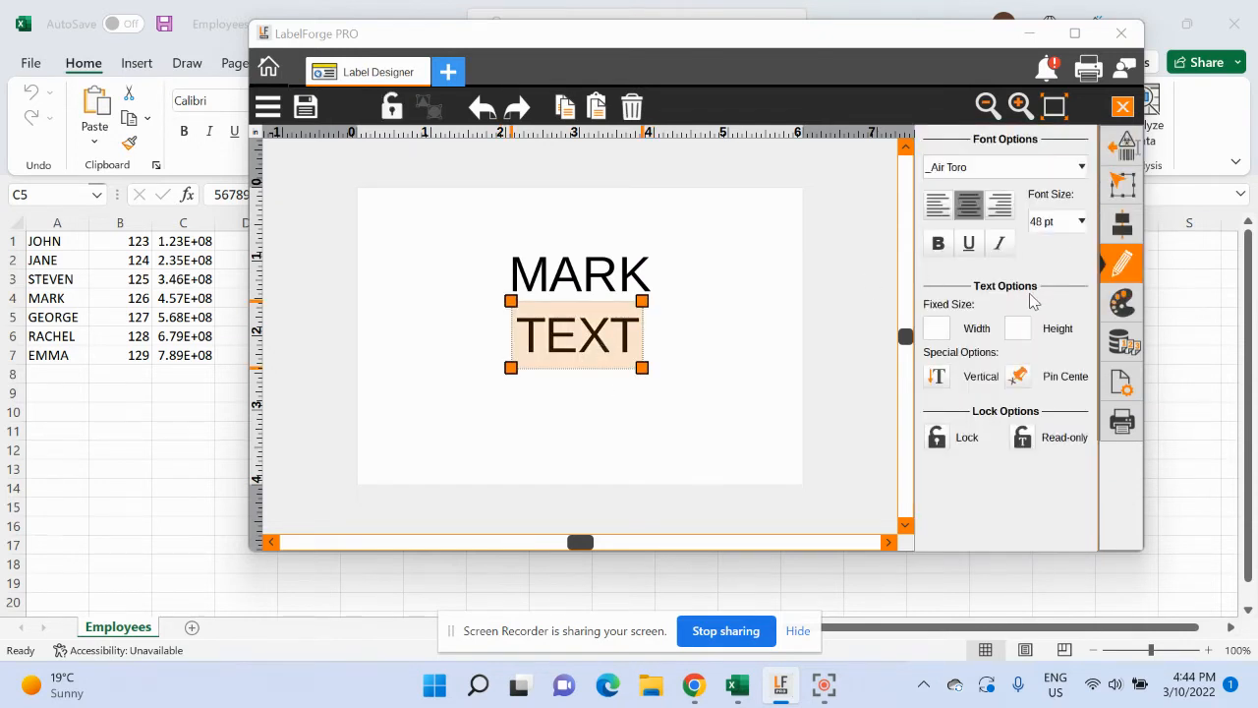
Step: Connect the second text object to column 2 of the Employees file through a new CSV data source
{"action": "left_click", "coordinate": [1119, 344]}
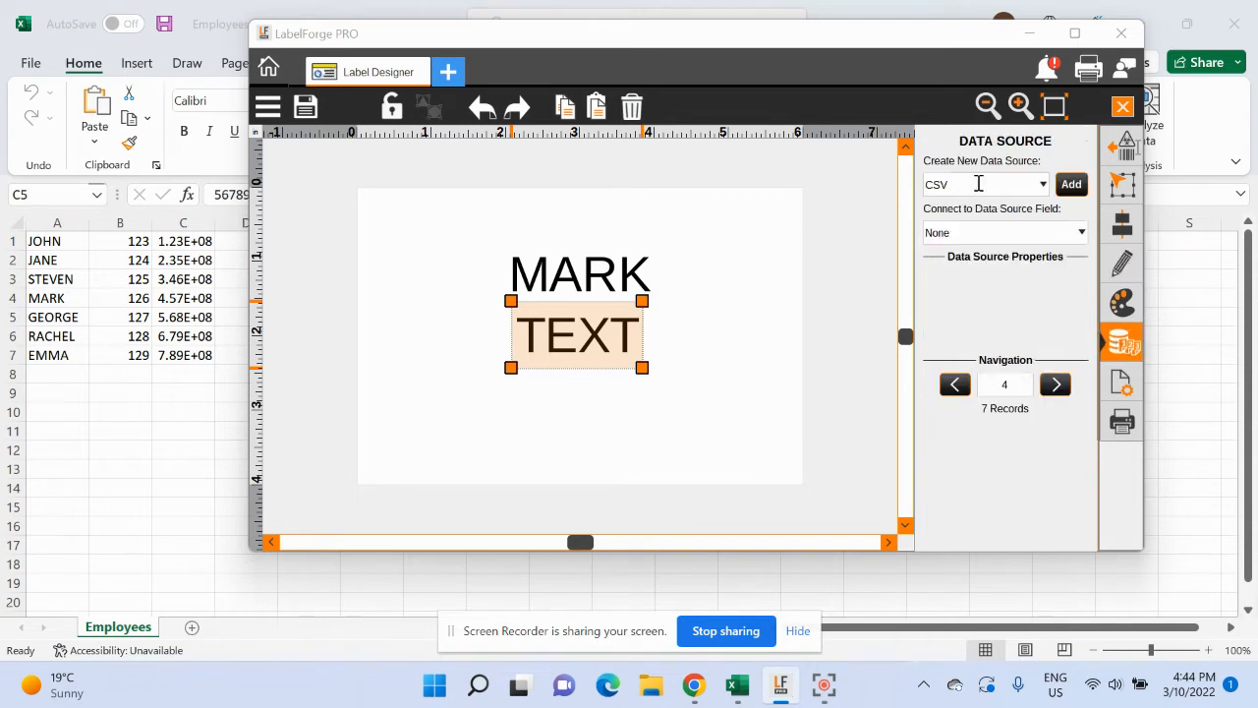
{"action": "left_click", "coordinate": [1071, 184]}
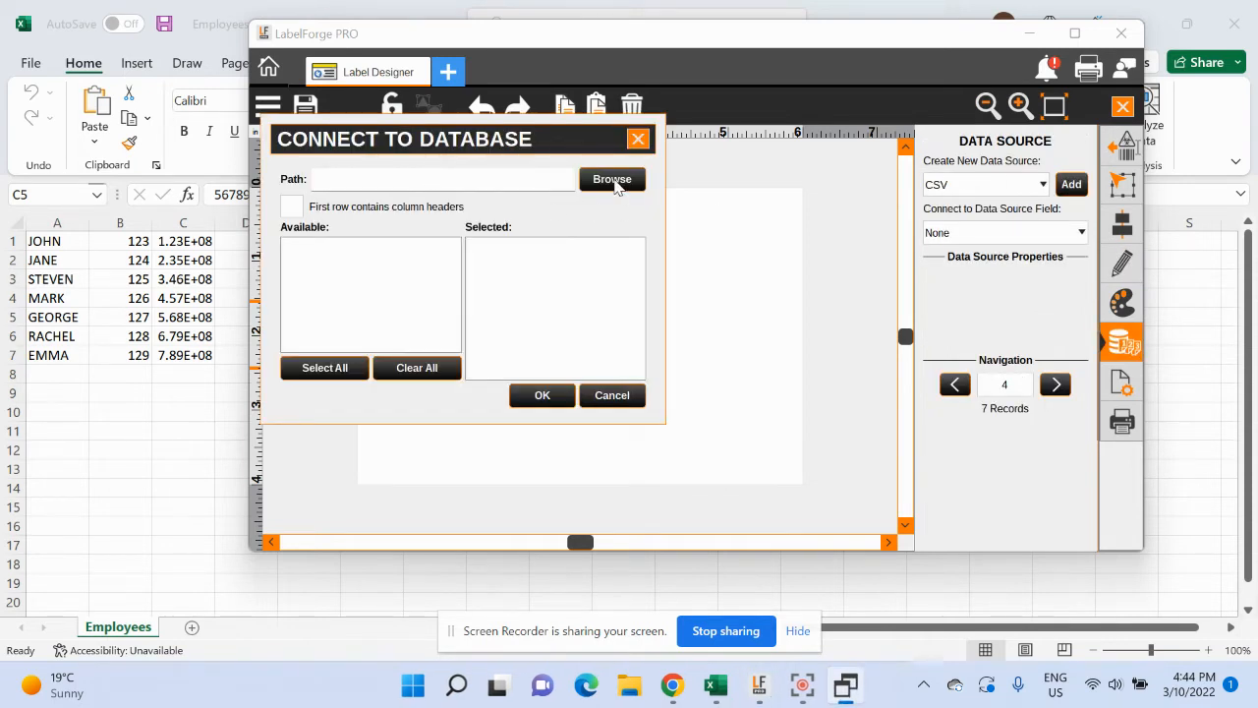
{"action": "left_click", "coordinate": [612, 179]}
{"action": "left_click", "coordinate": [506, 389]}
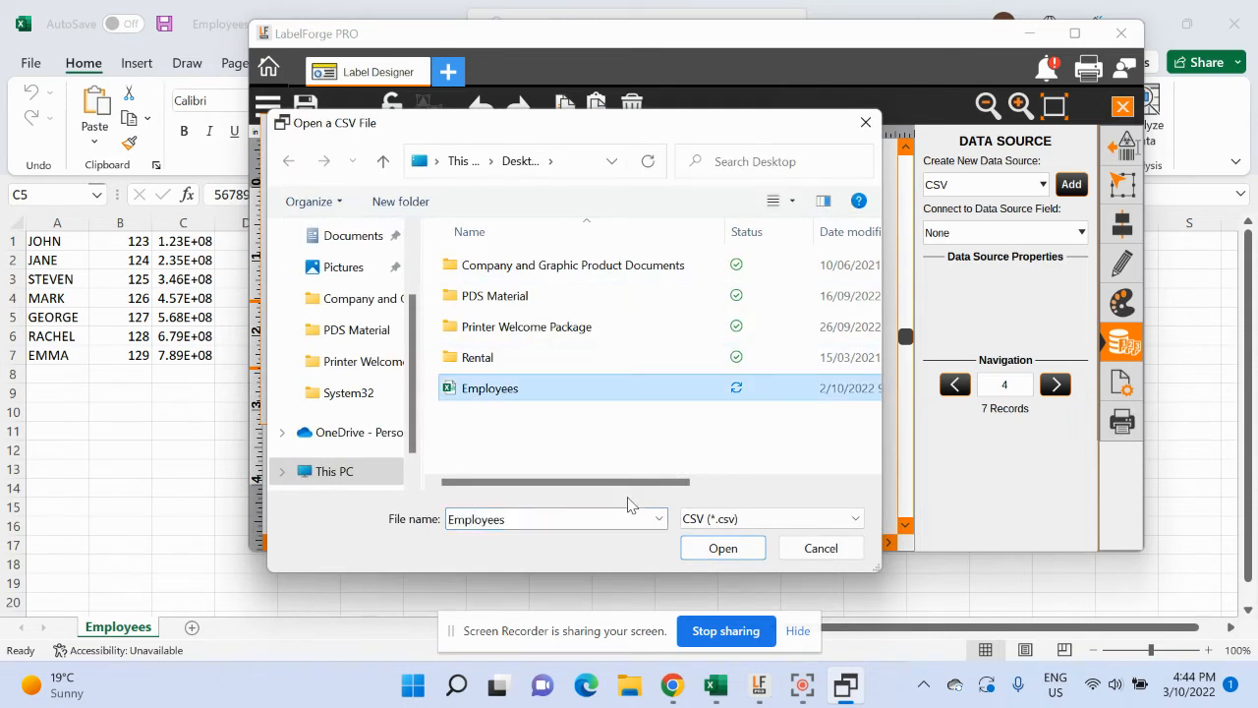
{"action": "left_click", "coordinate": [718, 547]}
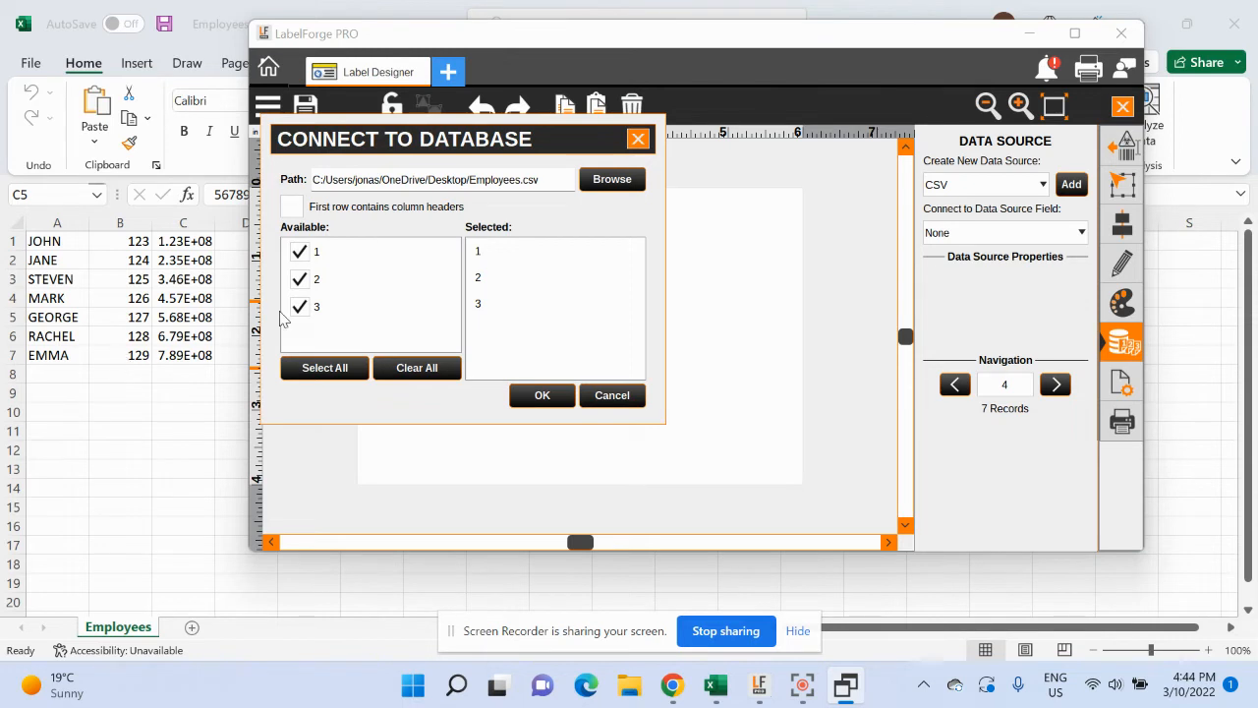
{"action": "left_click", "coordinate": [299, 253]}
{"action": "left_click", "coordinate": [536, 398]}
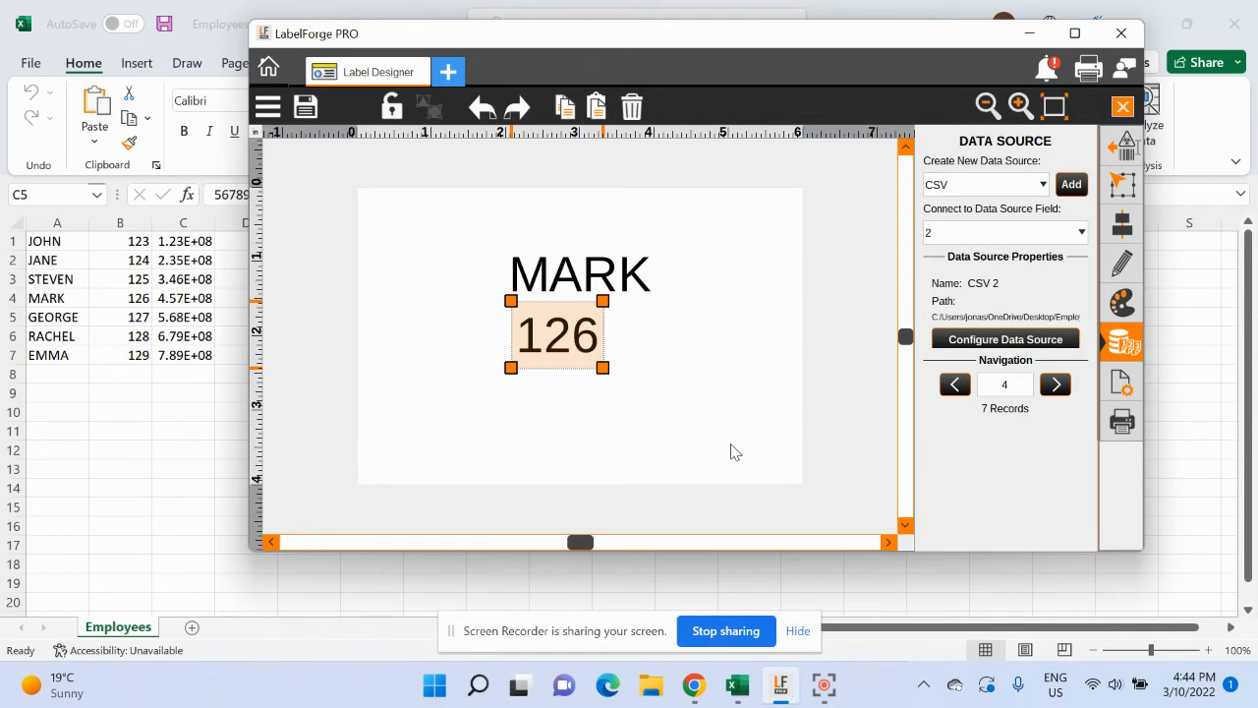
Step: Centre the second text object horizontally on the label, beneath the name, and deselect it
{"action": "left_click", "coordinate": [733, 398]}
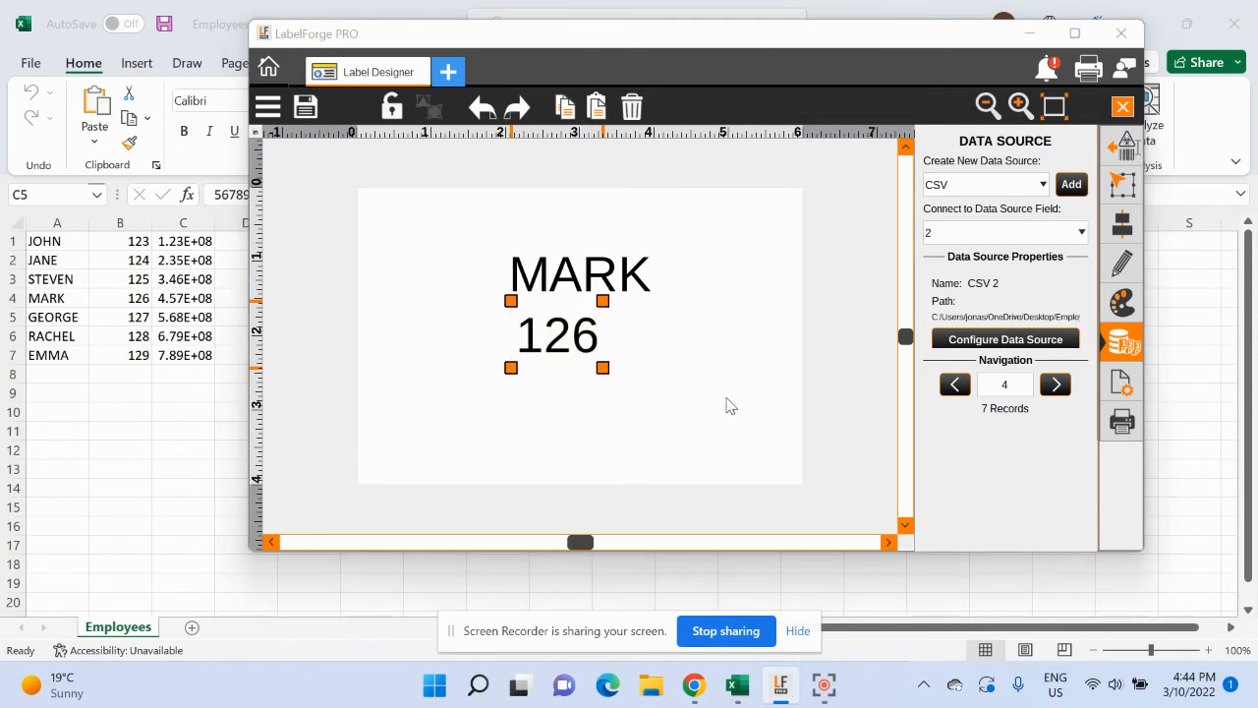
{"action": "left_click", "coordinate": [561, 352]}
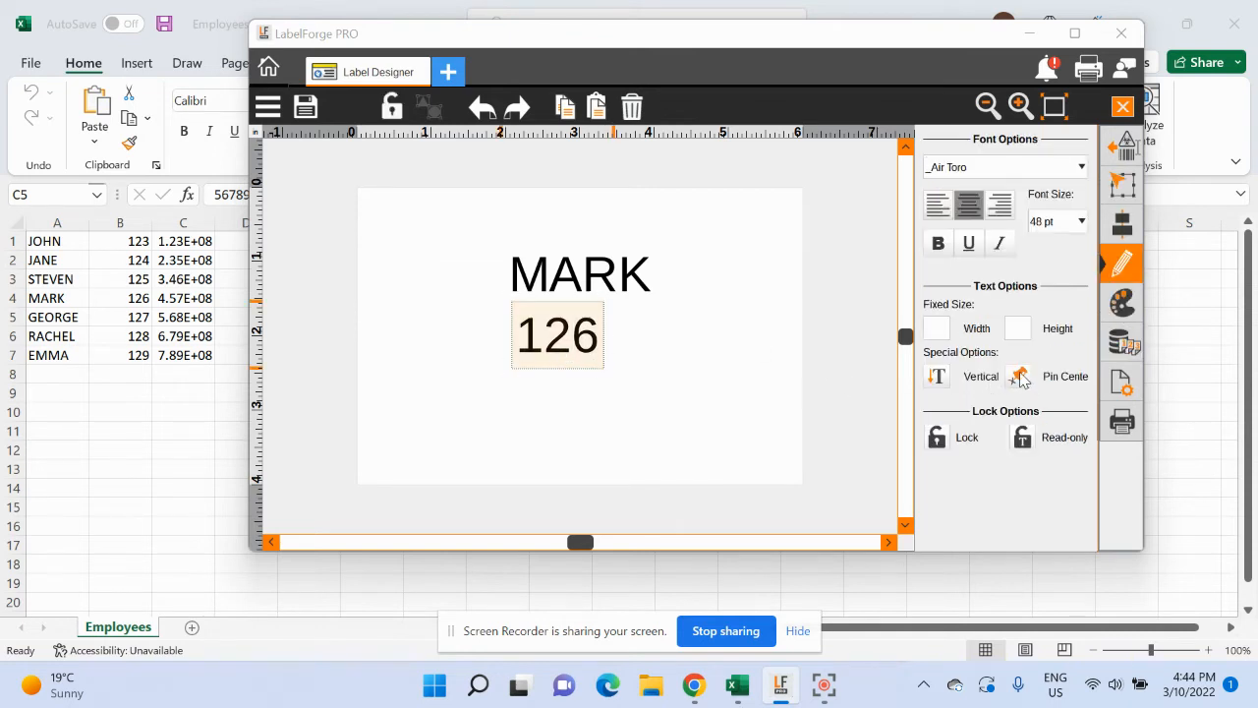
{"action": "left_click", "coordinate": [1123, 225]}
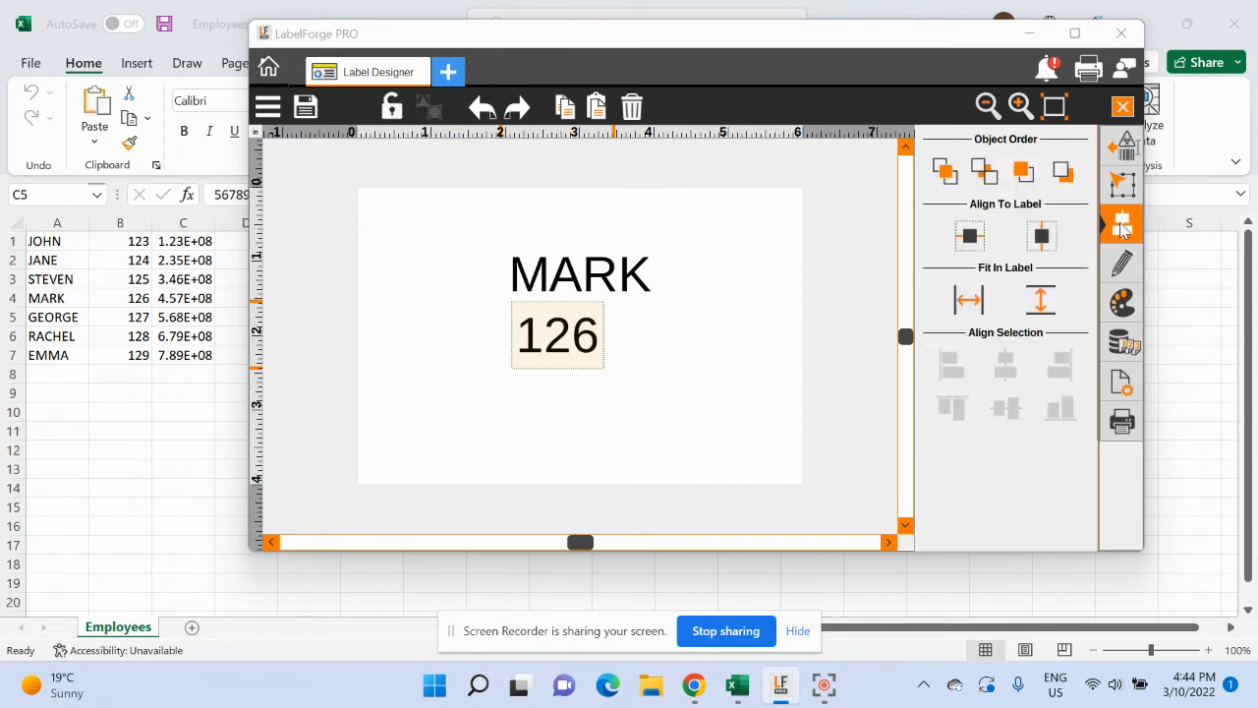
{"action": "left_click", "coordinate": [1042, 236]}
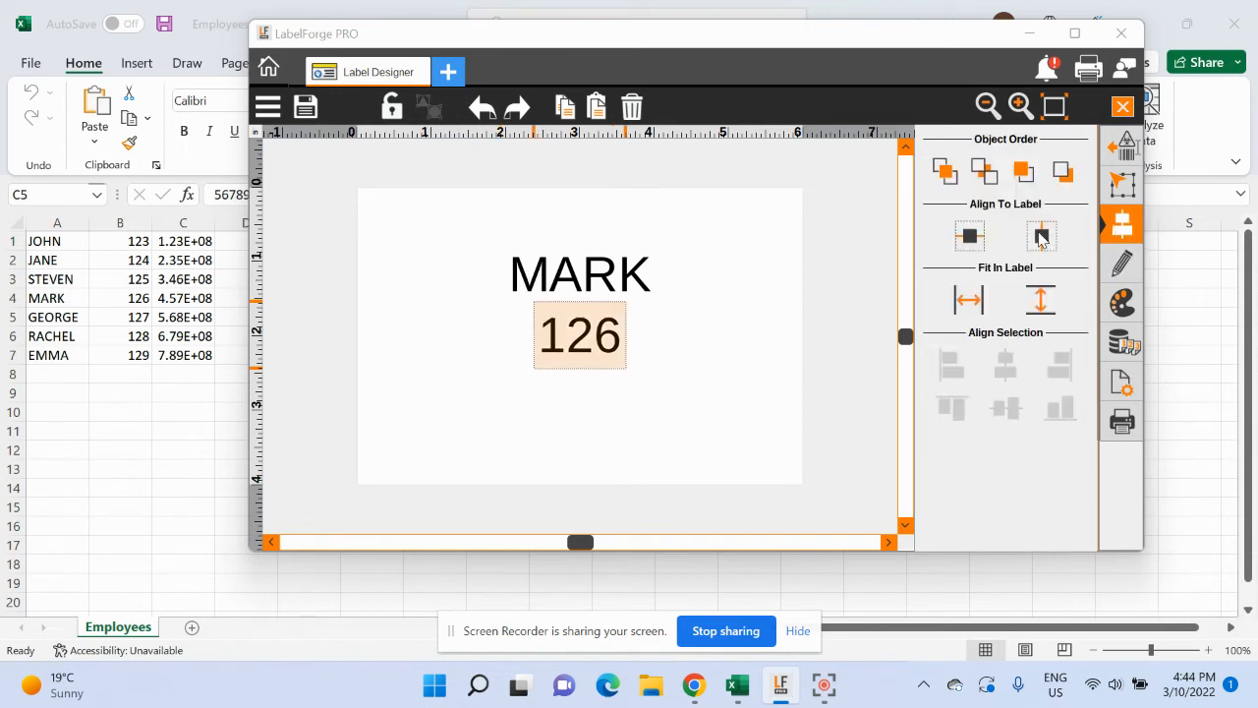
{"action": "left_click", "coordinate": [582, 405]}
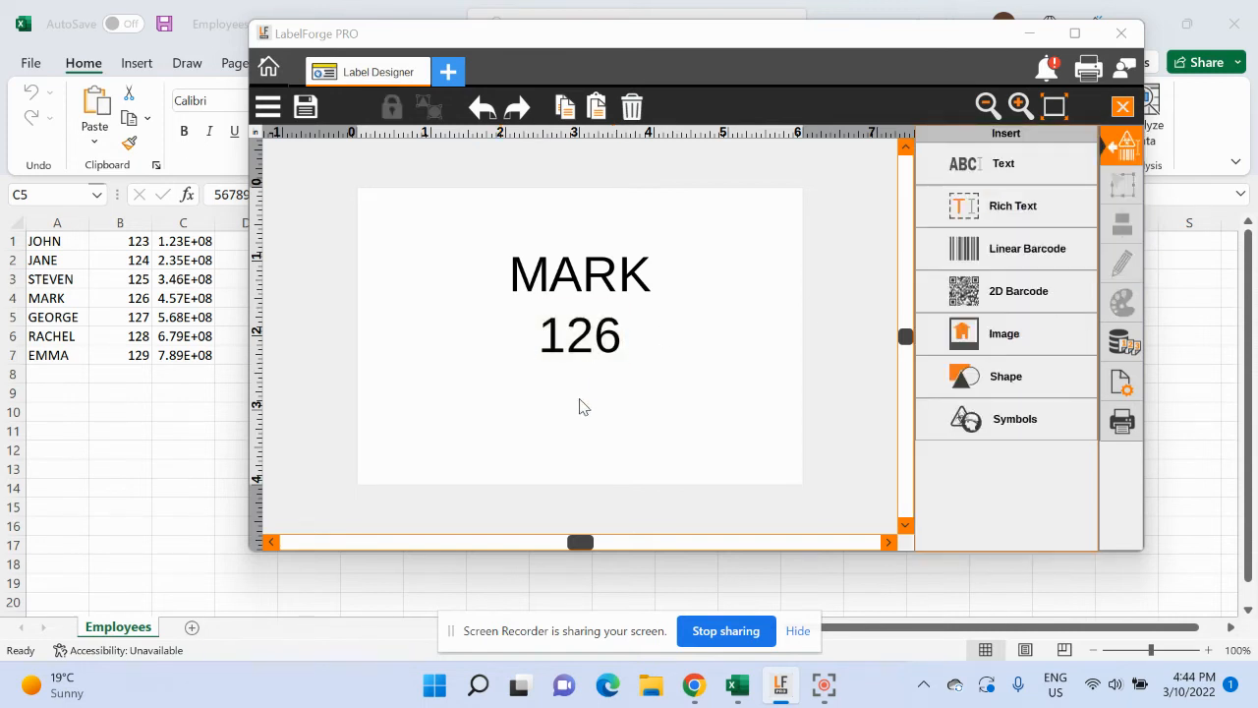
Step: Insert a QR Code 2D barcode and move it straight down until it sits just below the second text object
{"action": "left_click", "coordinate": [1015, 297]}
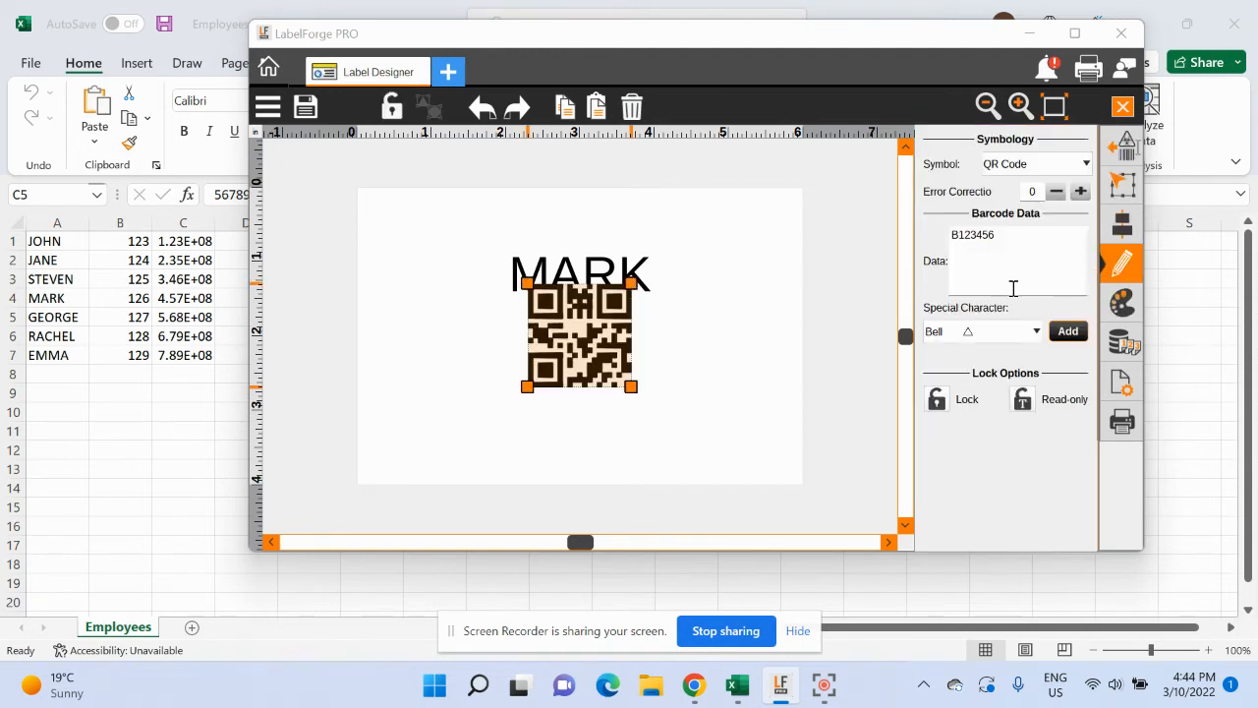
{"action": "left_click", "coordinate": [571, 451]}
{"action": "left_click", "coordinate": [586, 335]}
{"action": "key", "text": "Down"}
{"action": "key", "text": "Down"}
{"action": "key", "text": "Down"}
{"action": "key", "text": "Down"}
{"action": "key", "text": "Down"}
{"action": "key", "text": "Down"}
{"action": "key", "text": "Down"}
{"action": "key", "text": "Down"}
{"action": "key", "text": "Down"}
{"action": "key", "text": "Down"}
{"action": "key", "text": "Down"}
{"action": "key", "text": "Down"}
{"action": "key", "text": "Down"}
{"action": "key", "text": "Down"}
{"action": "key", "text": "Down"}
{"action": "key", "text": "Down"}
{"action": "key", "text": "Down"}
{"action": "key", "text": "Down"}
{"action": "key", "text": "Down"}
{"action": "key", "text": "Down"}
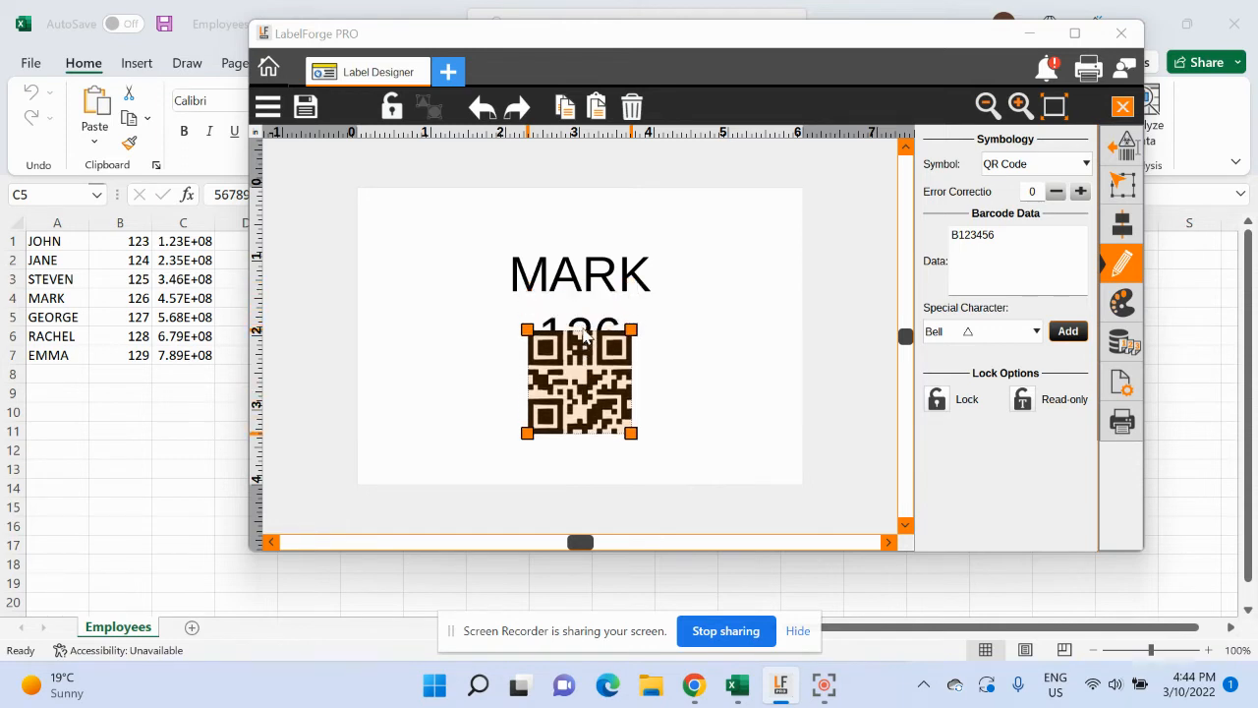
{"action": "key", "text": "Down"}
{"action": "key", "text": "Down"}
{"action": "key", "text": "Down"}
{"action": "key", "text": "Down"}
{"action": "key", "text": "Down"}
{"action": "key", "text": "Down"}
{"action": "key", "text": "Down"}
{"action": "key", "text": "Down"}
{"action": "key", "text": "Down"}
{"action": "key", "text": "Down"}
{"action": "key", "text": "Down"}
{"action": "key", "text": "Down"}
{"action": "key", "text": "Down"}
{"action": "key", "text": "Down"}
{"action": "key", "text": "Down"}
{"action": "key", "text": "Down"}
{"action": "key", "text": "Down"}
{"action": "key", "text": "Down"}
{"action": "key", "text": "Down"}
{"action": "key", "text": "Down"}
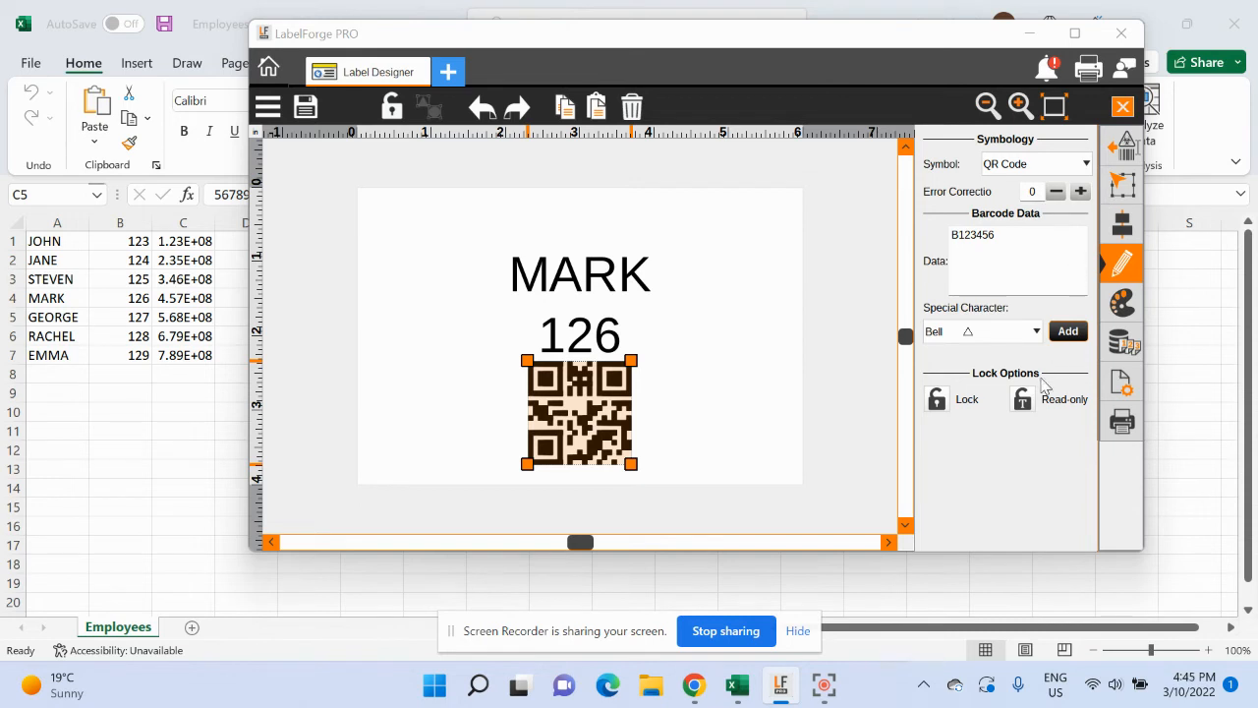
{"action": "left_click", "coordinate": [1124, 228]}
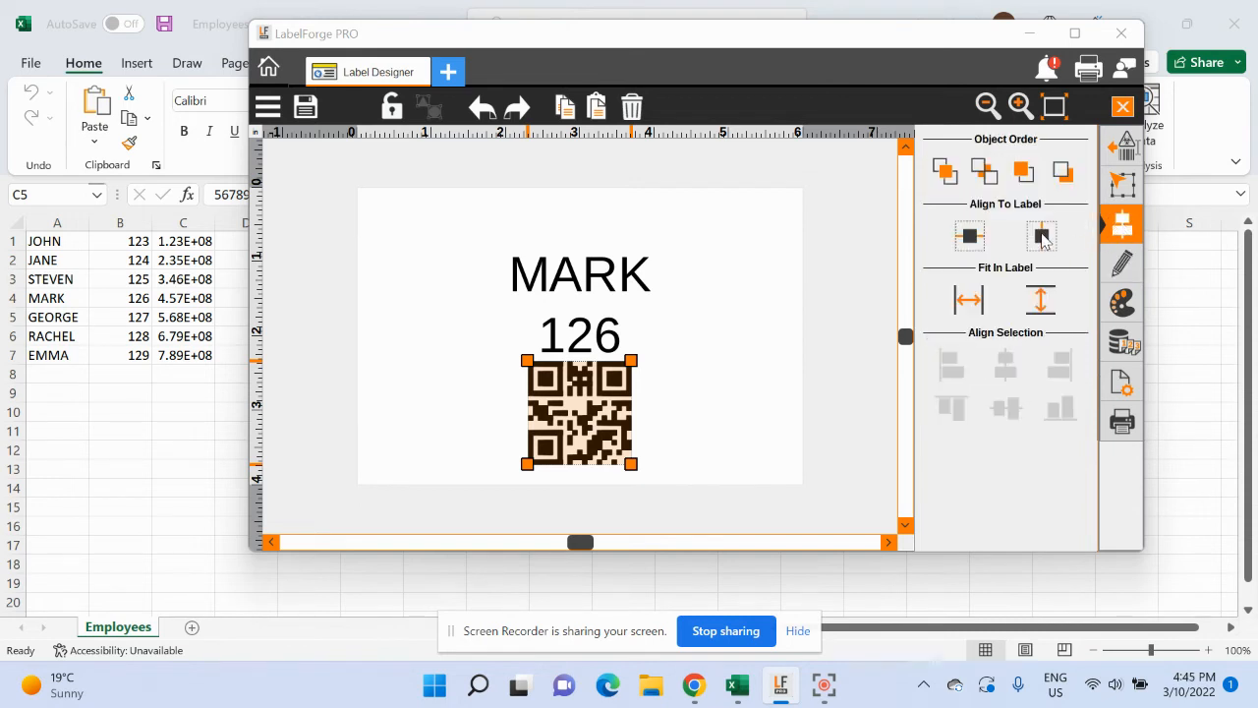
Step: Connect the QR code to column 3 of the Employees file through a new CSV data source and advance to record 5
{"action": "left_click", "coordinate": [1127, 342]}
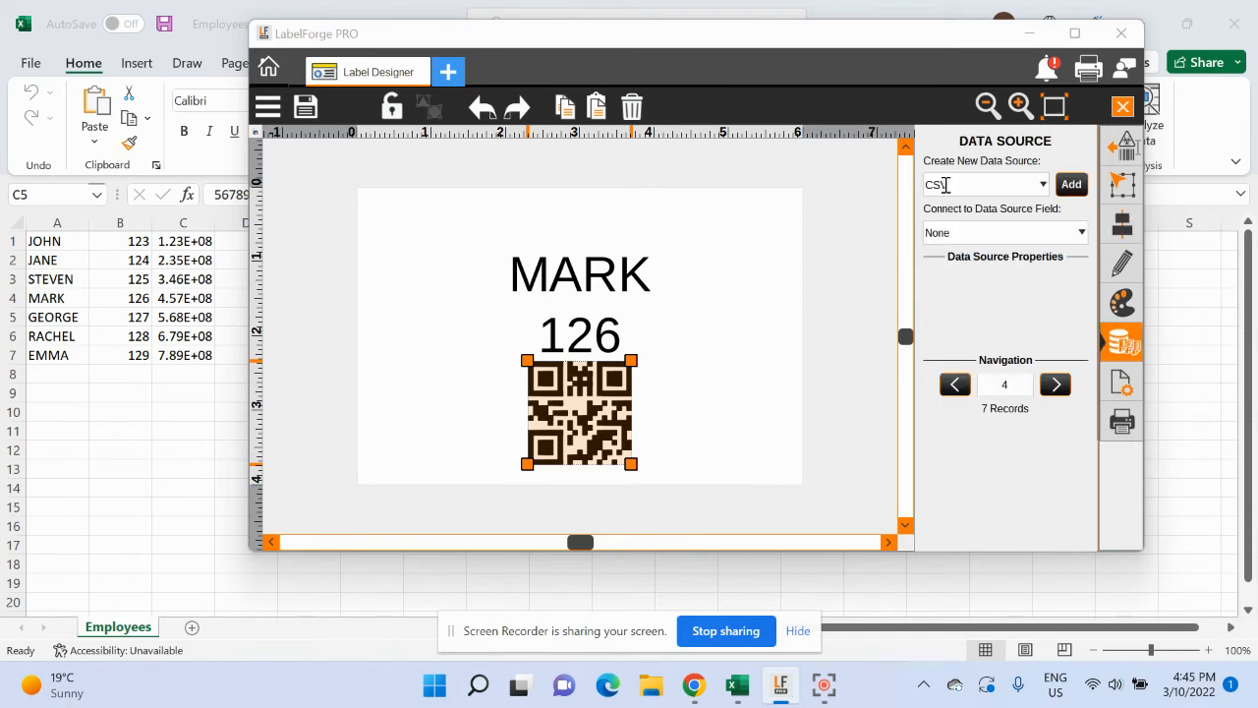
{"action": "left_click", "coordinate": [1072, 185]}
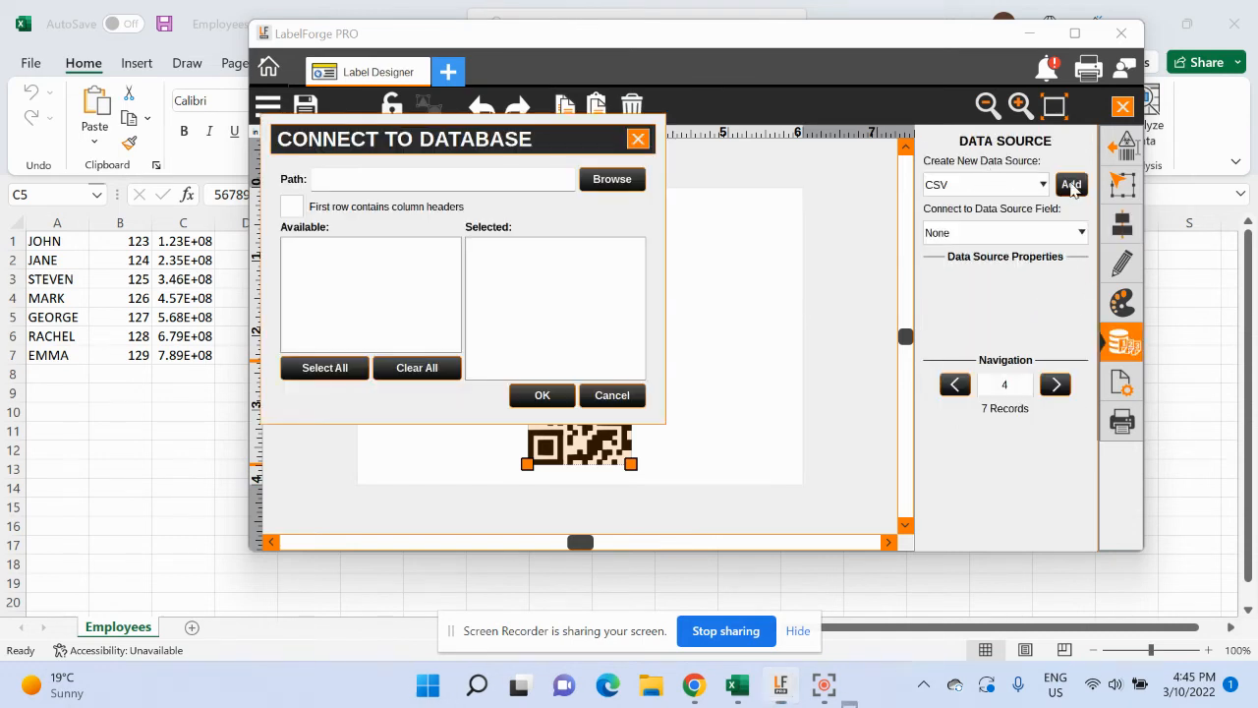
{"action": "left_click", "coordinate": [609, 180]}
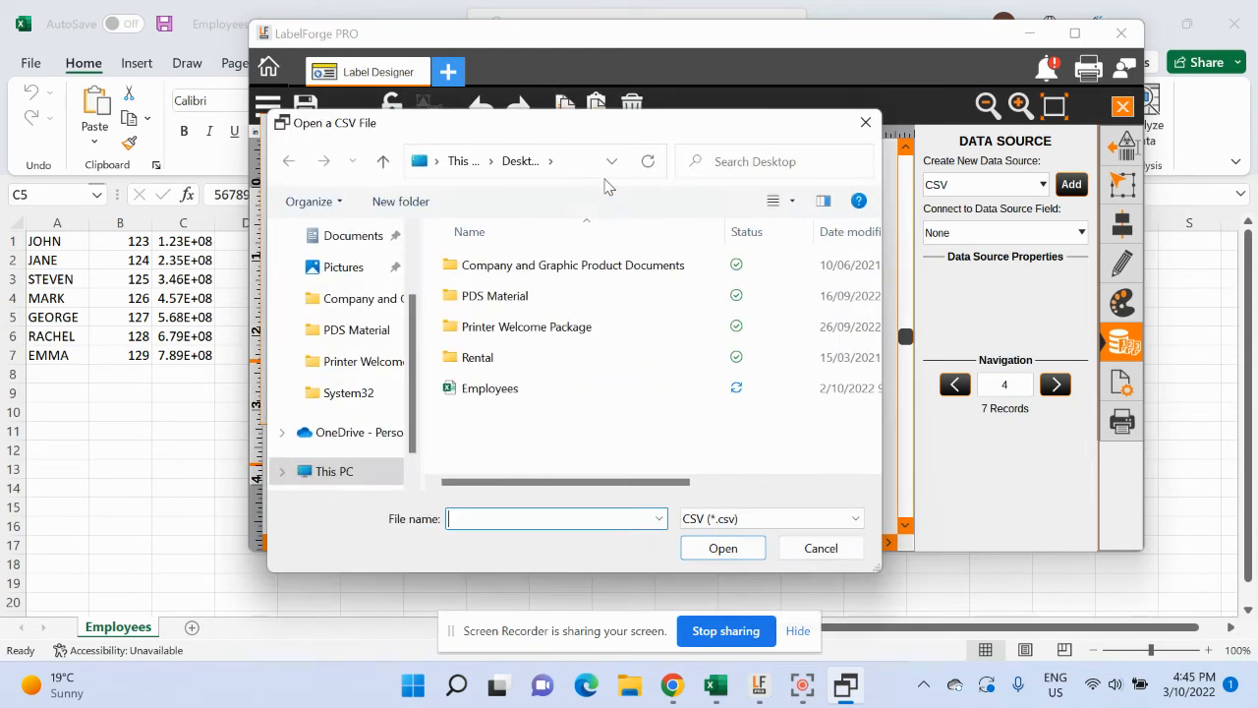
{"action": "left_click", "coordinate": [498, 397]}
{"action": "left_click", "coordinate": [721, 549]}
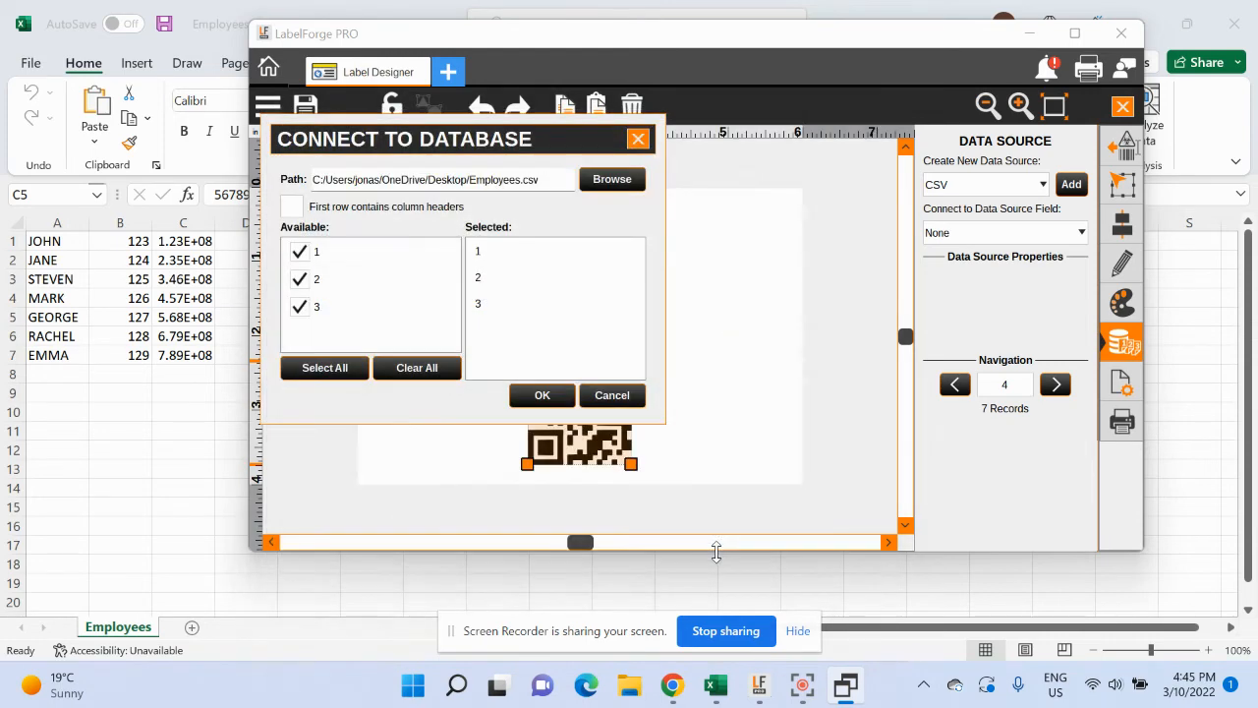
{"action": "left_click", "coordinate": [300, 280]}
{"action": "left_click", "coordinate": [542, 396]}
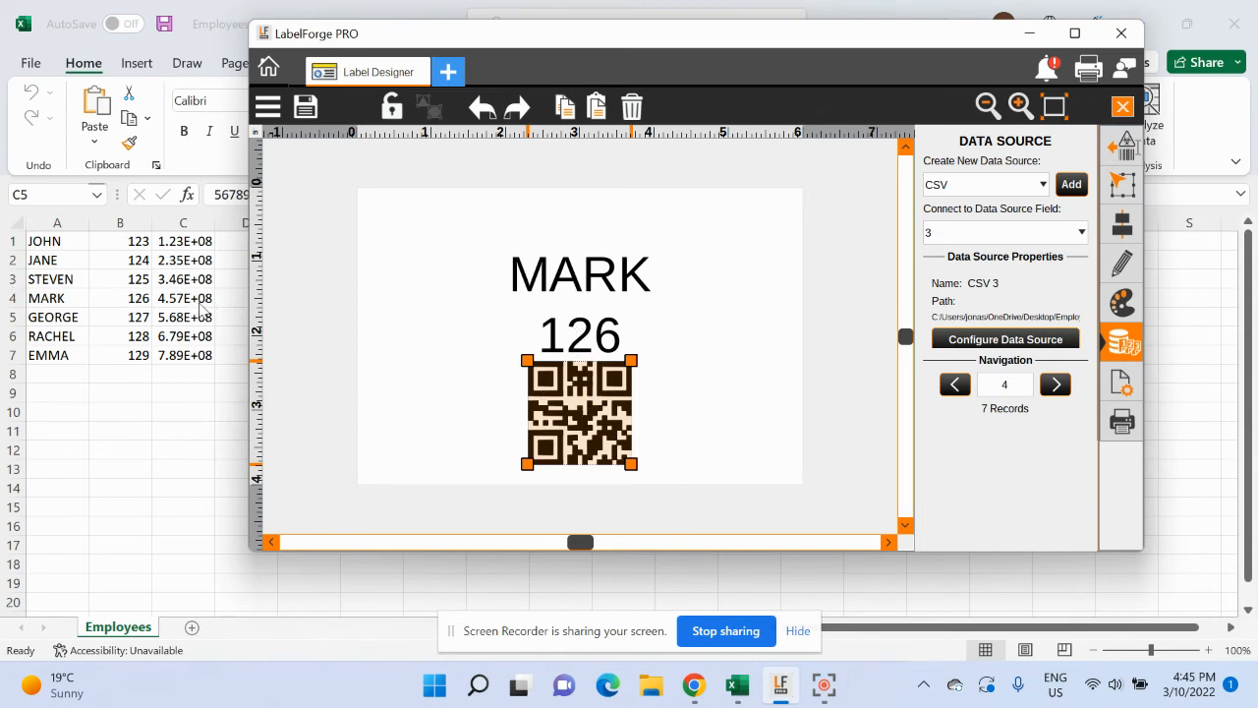
{"action": "left_click", "coordinate": [1055, 386]}
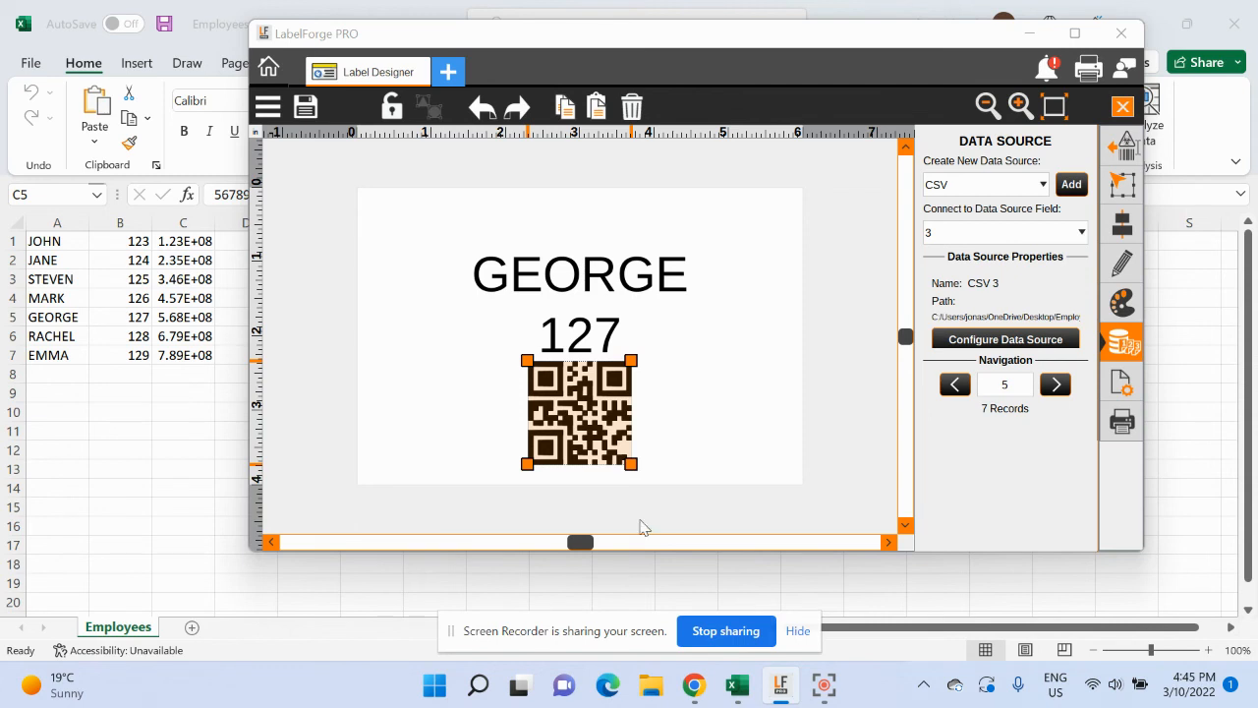
Step: Set the variable print page range to a selection of records
{"action": "left_click", "coordinate": [1123, 423]}
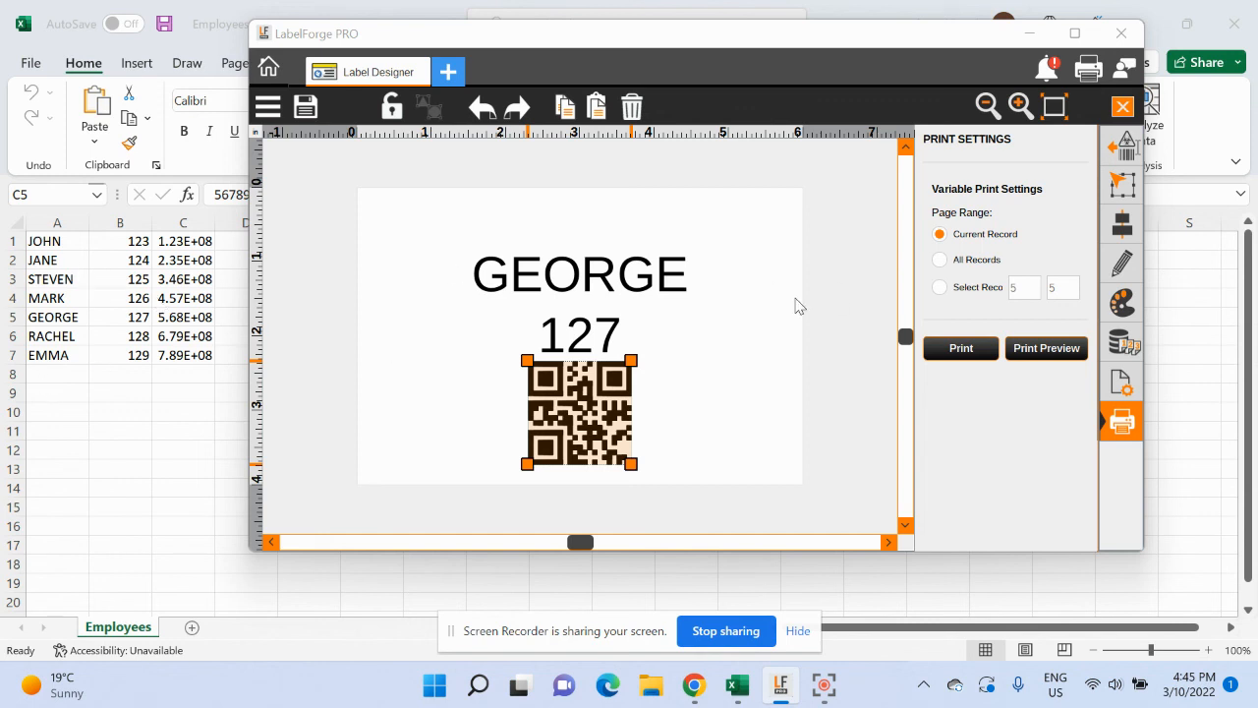
{"action": "left_click", "coordinate": [938, 287]}
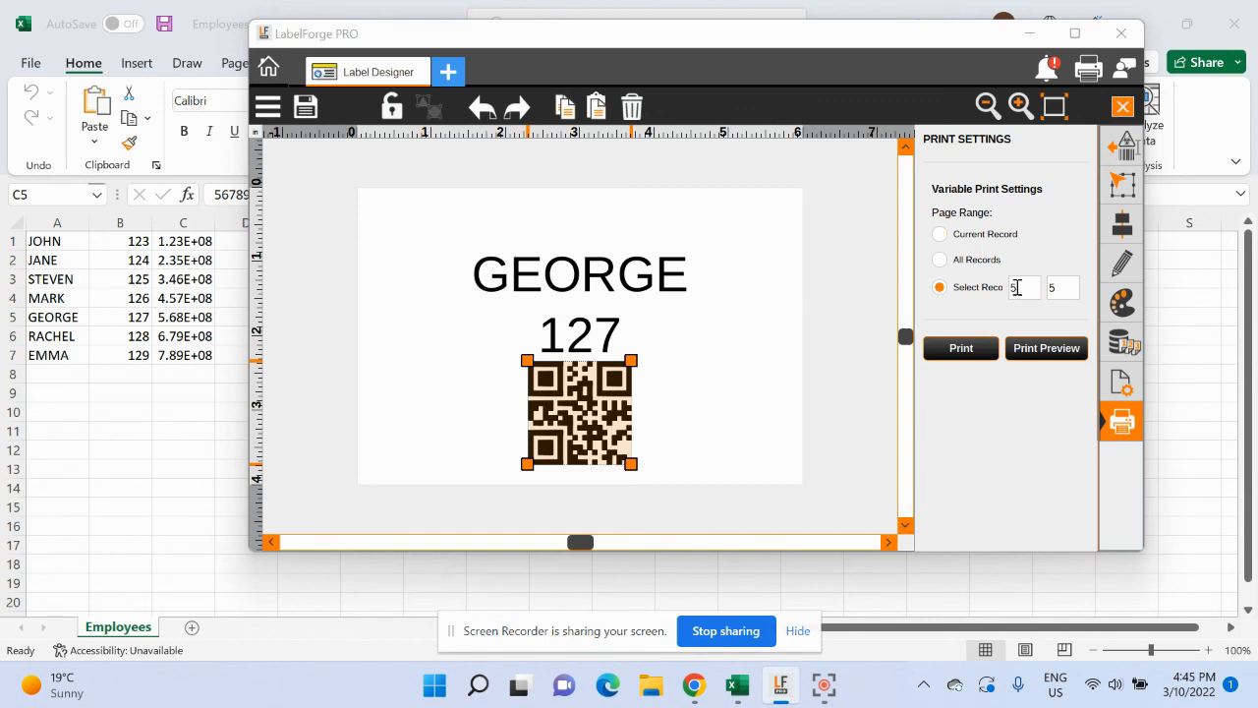